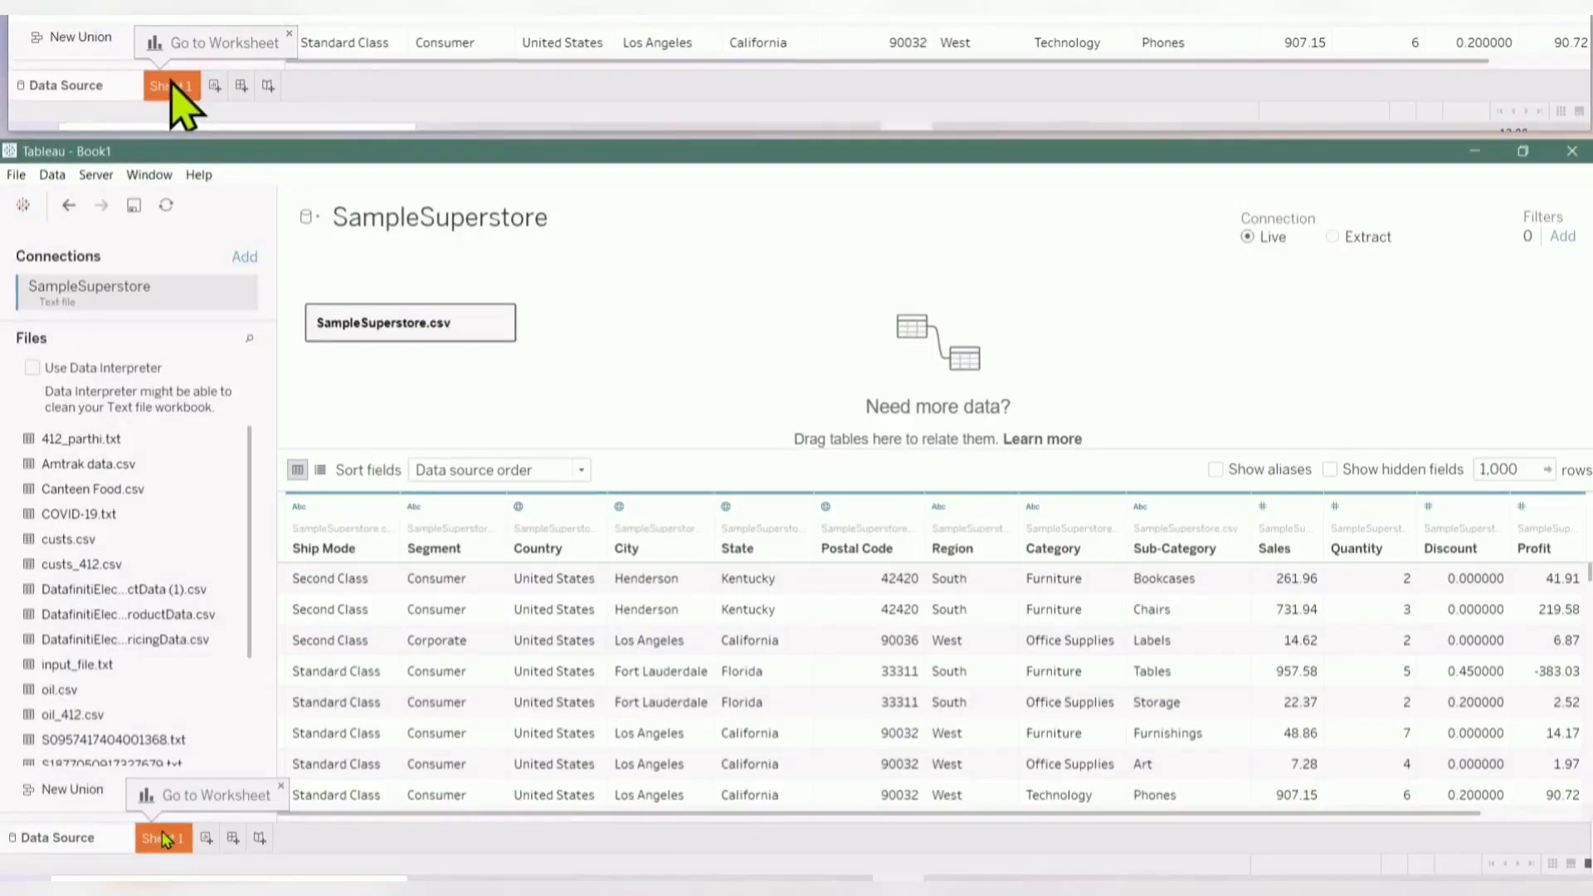
Build a horizontal bar chart of Sales by Category on Sheet 1.
click(164, 839)
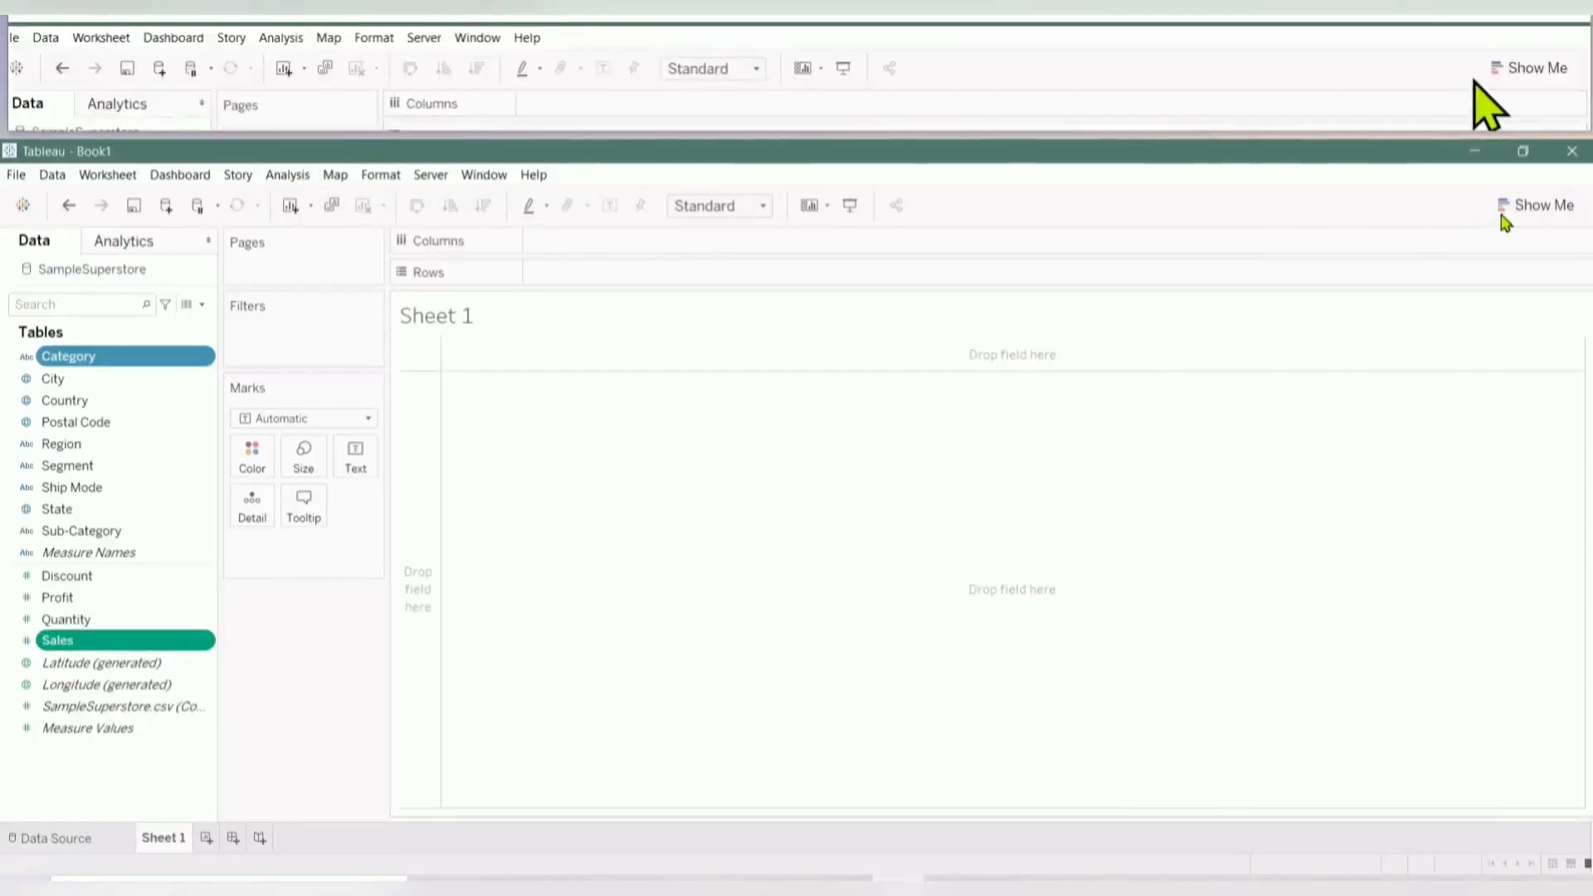
click(1545, 214)
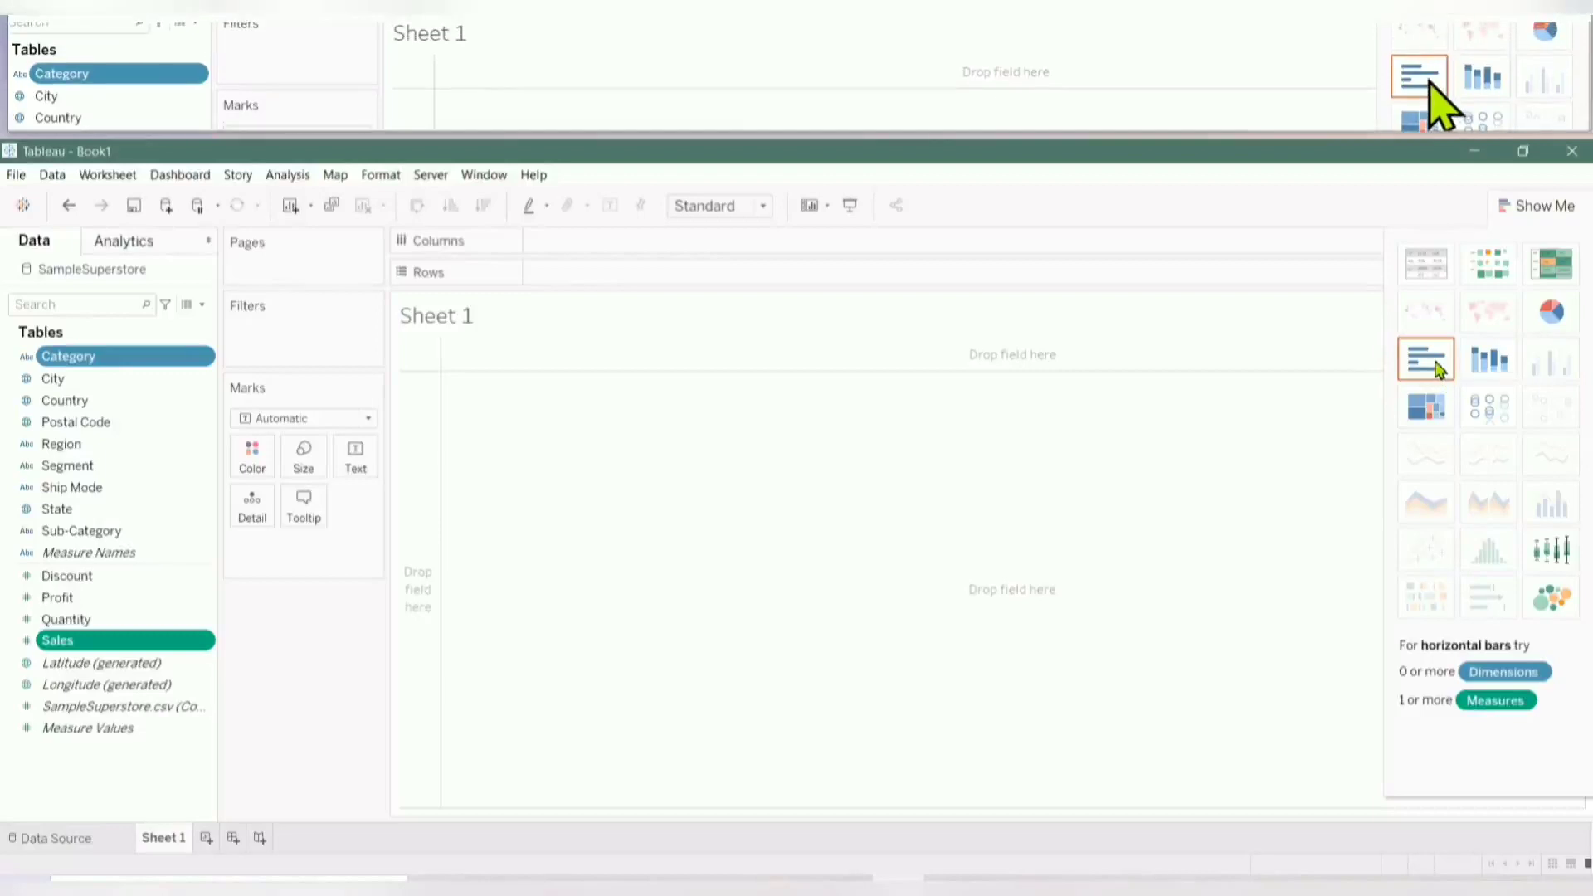
click(1438, 369)
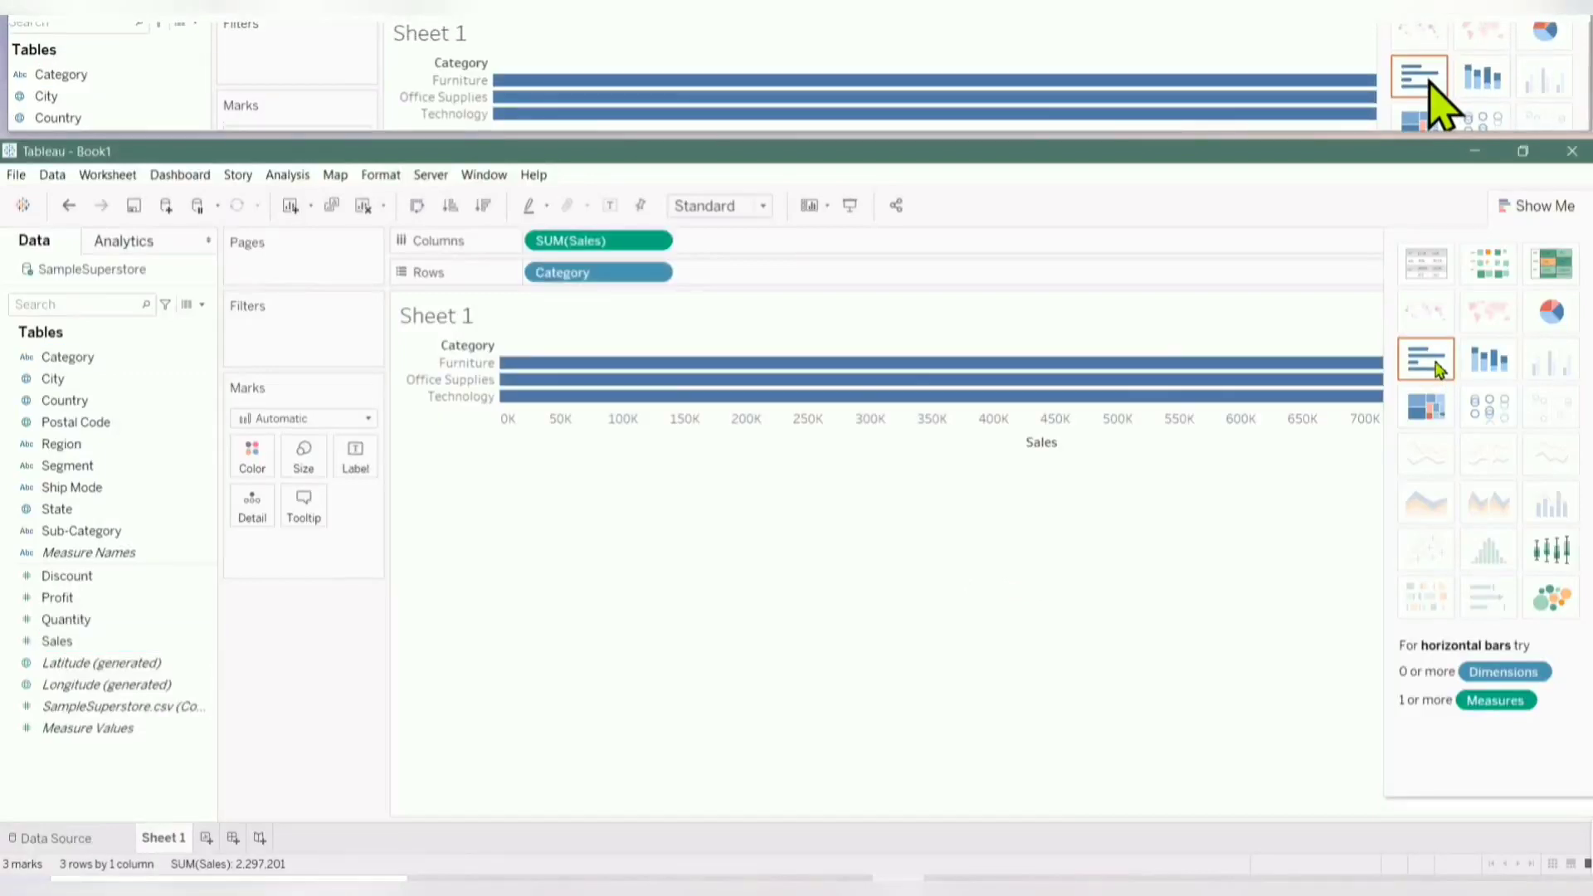
click(1535, 205)
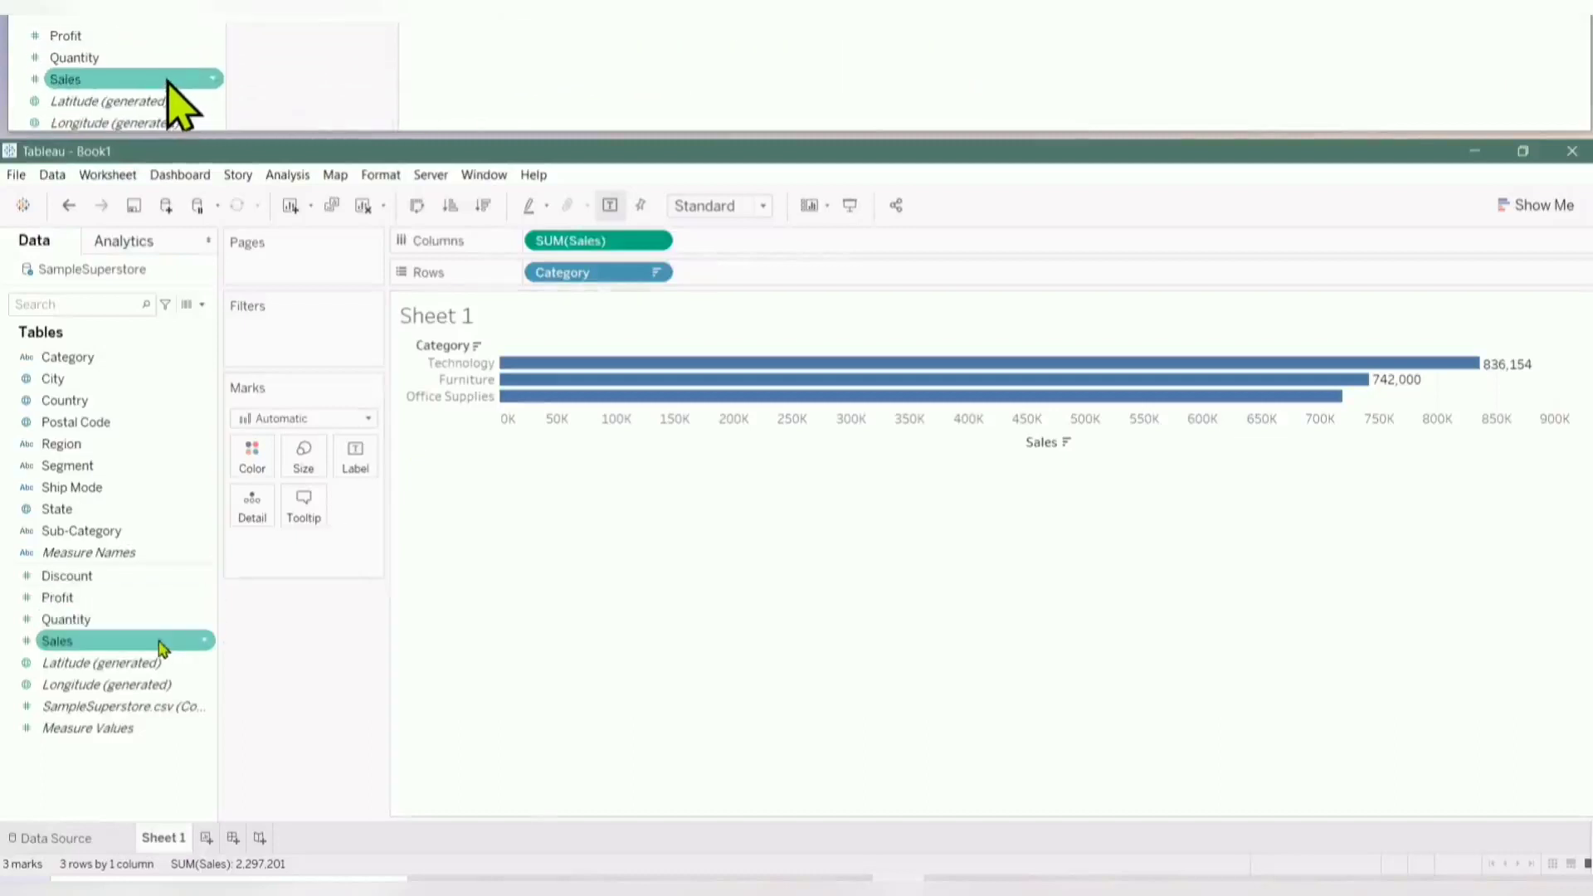
Add Sales to the columns a second time and change that copy's aggregation to Average.
drag(162, 648, 813, 246)
click(808, 242)
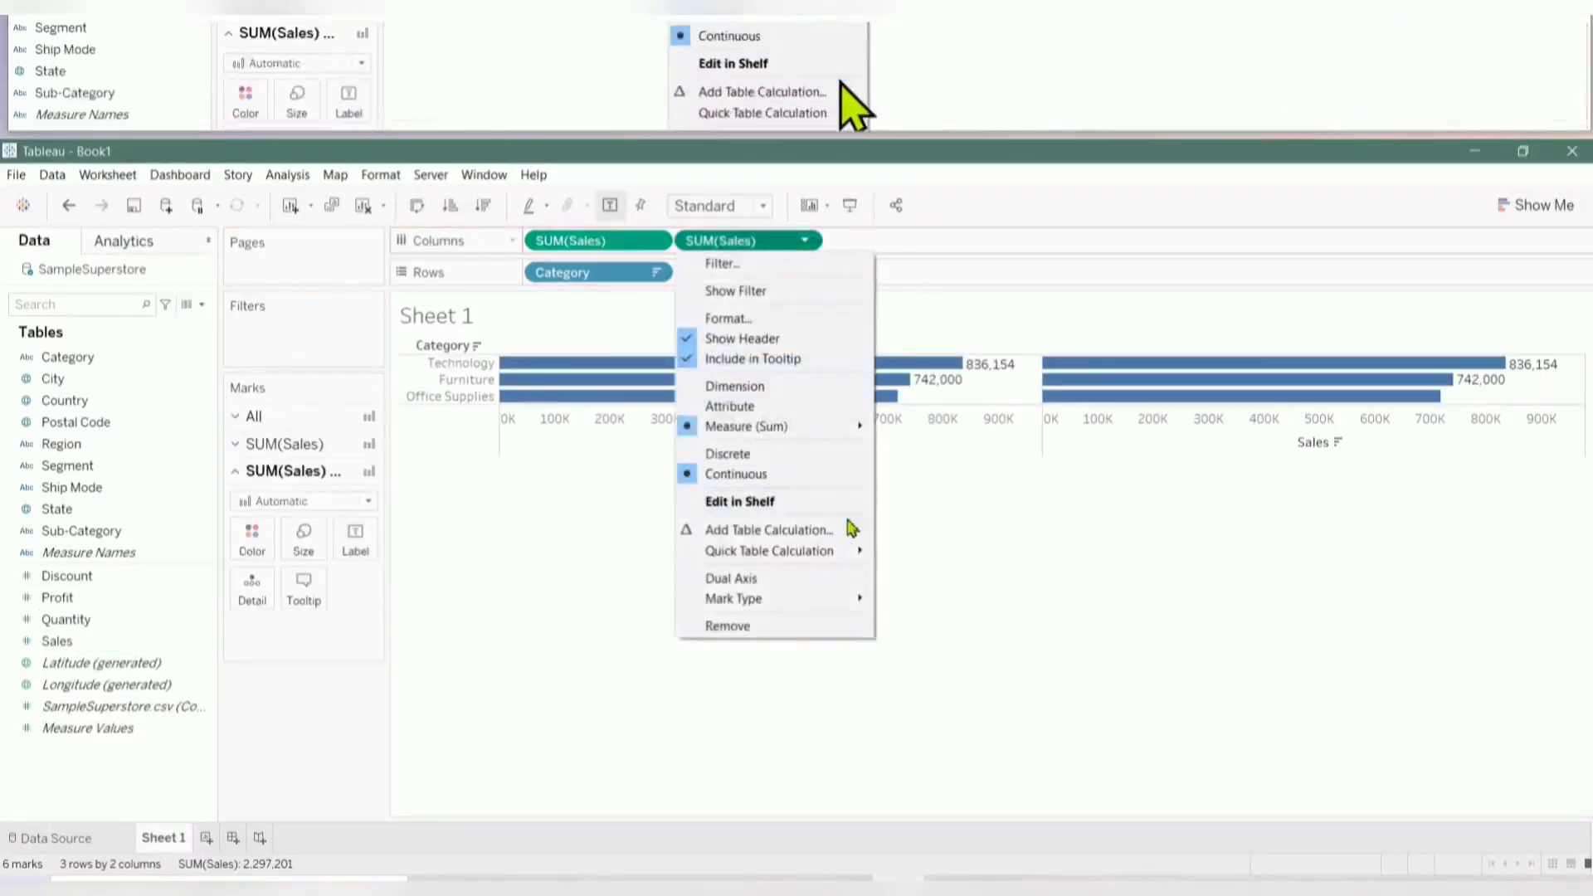
mouse_move(854, 426)
click(889, 450)
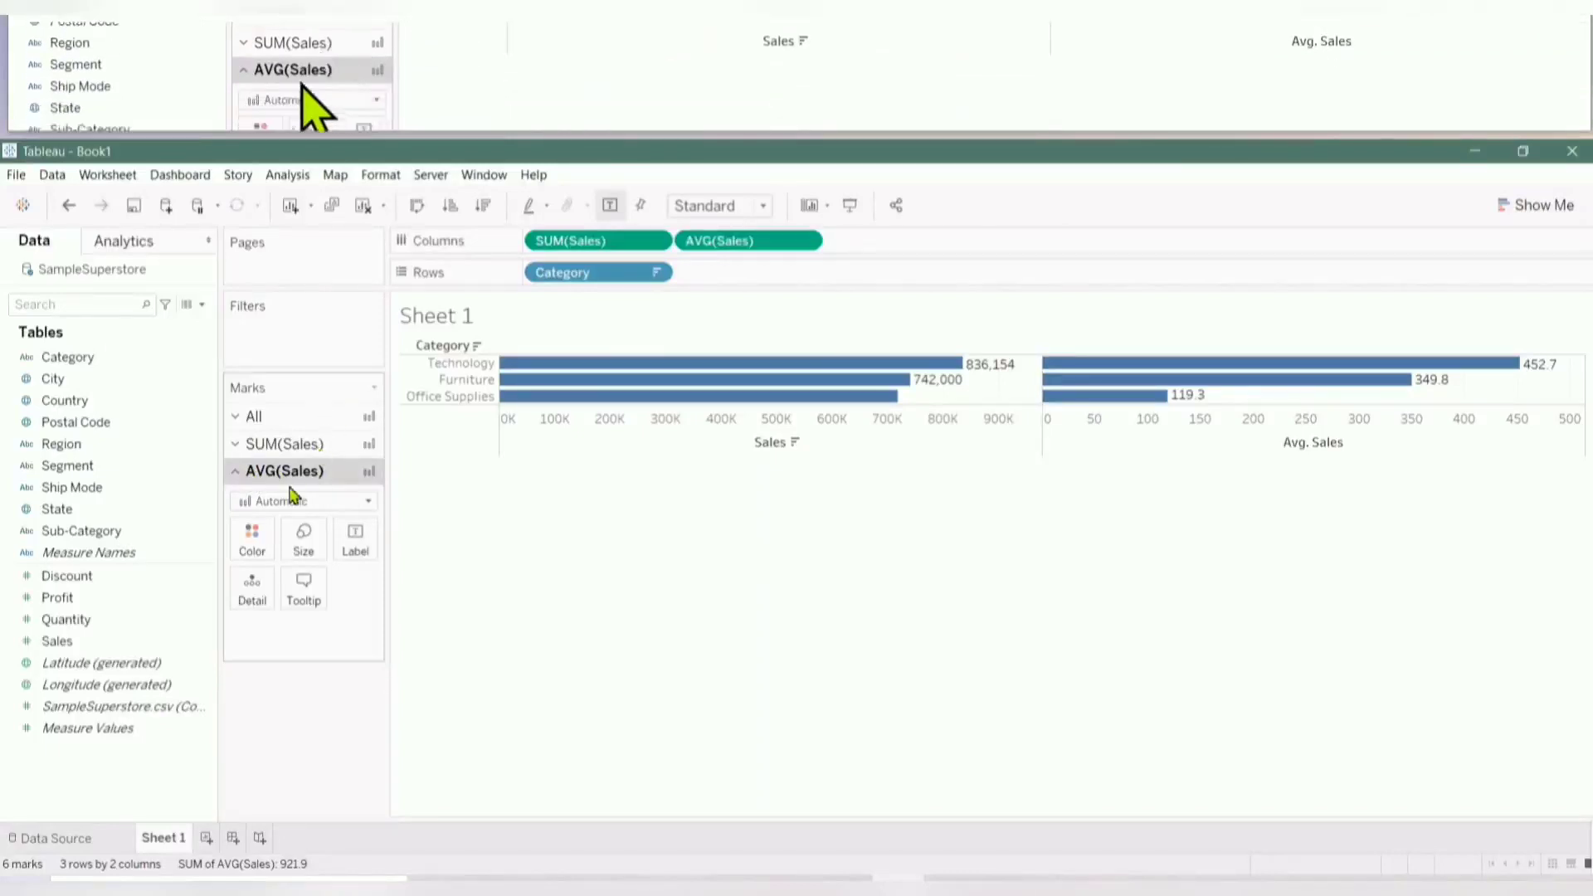
Color both the average-sales bars and the total-sales bars by the sum of Sales.
drag(153, 644, 254, 552)
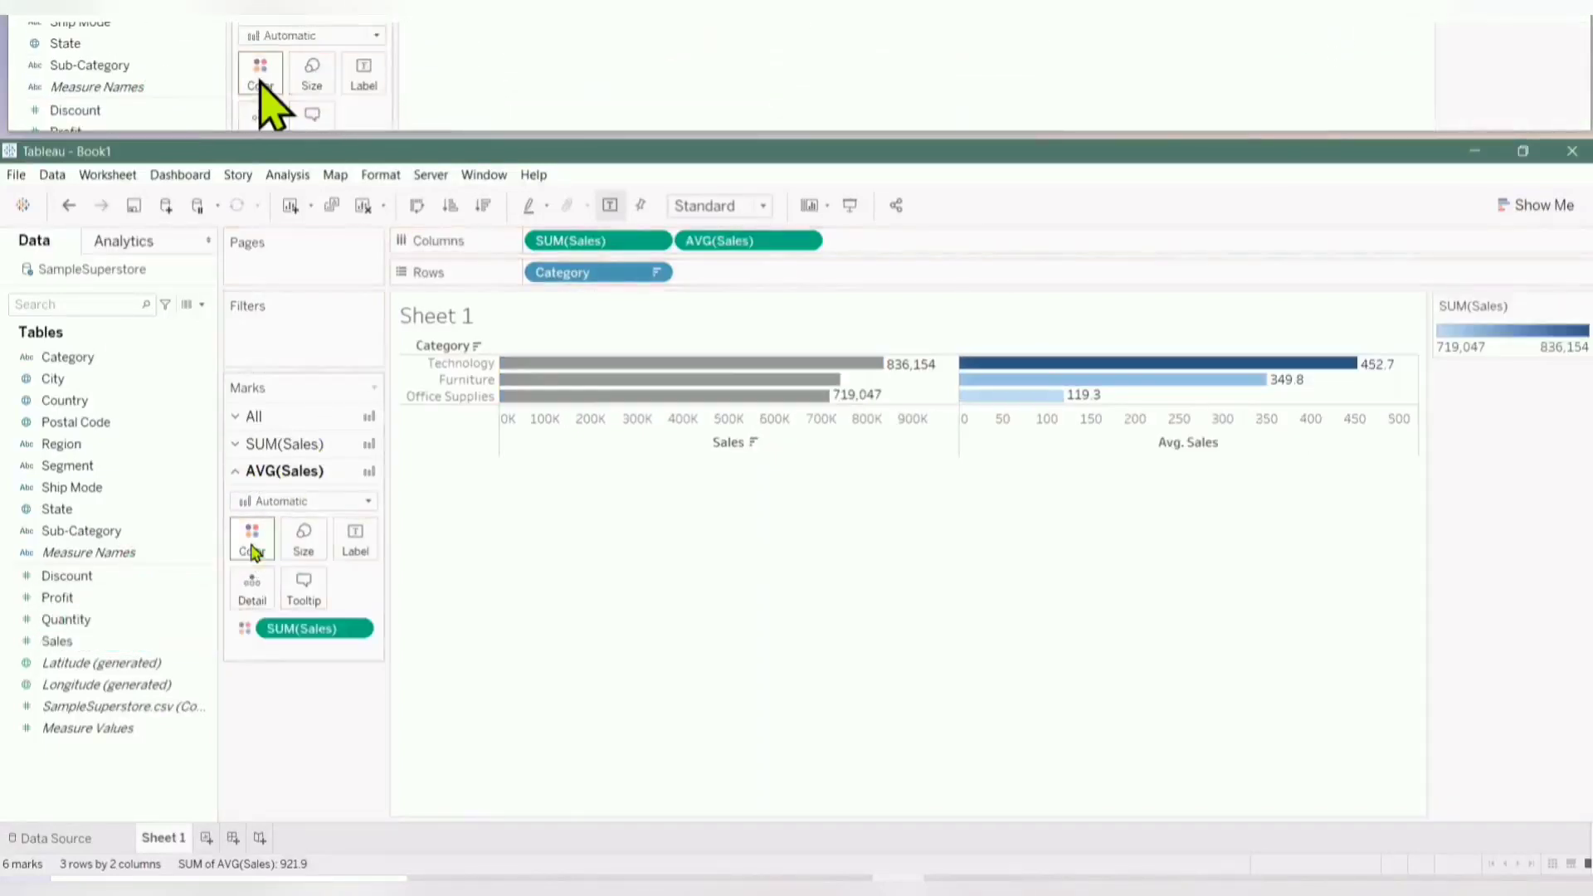
click(291, 444)
click(164, 631)
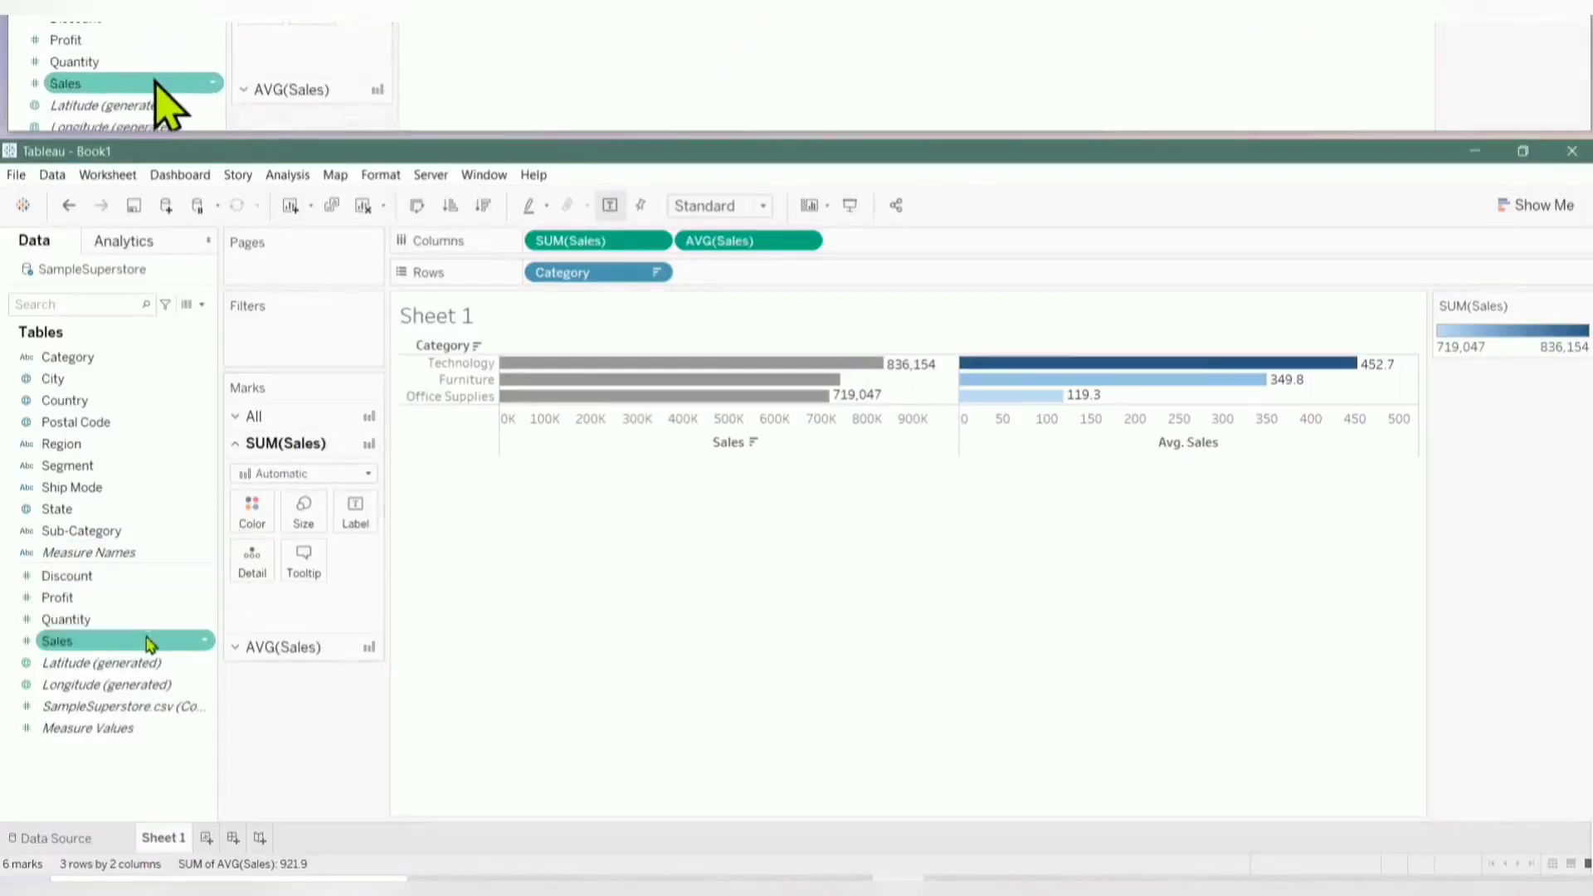
drag(153, 643, 248, 509)
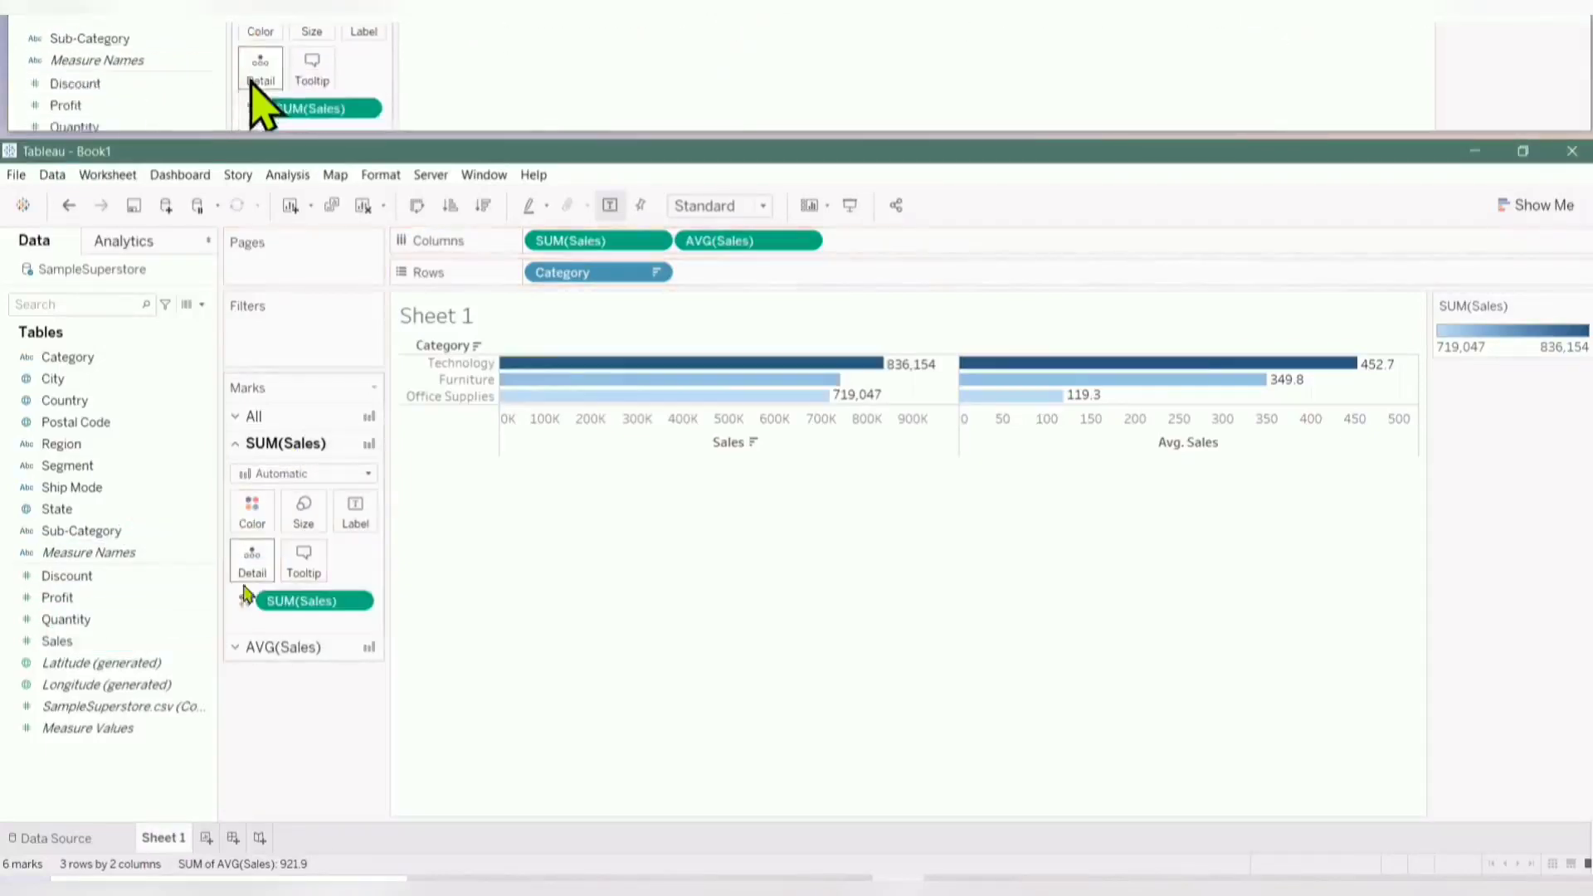
Apply the Red palette to the Sales color scale.
click(254, 519)
click(274, 575)
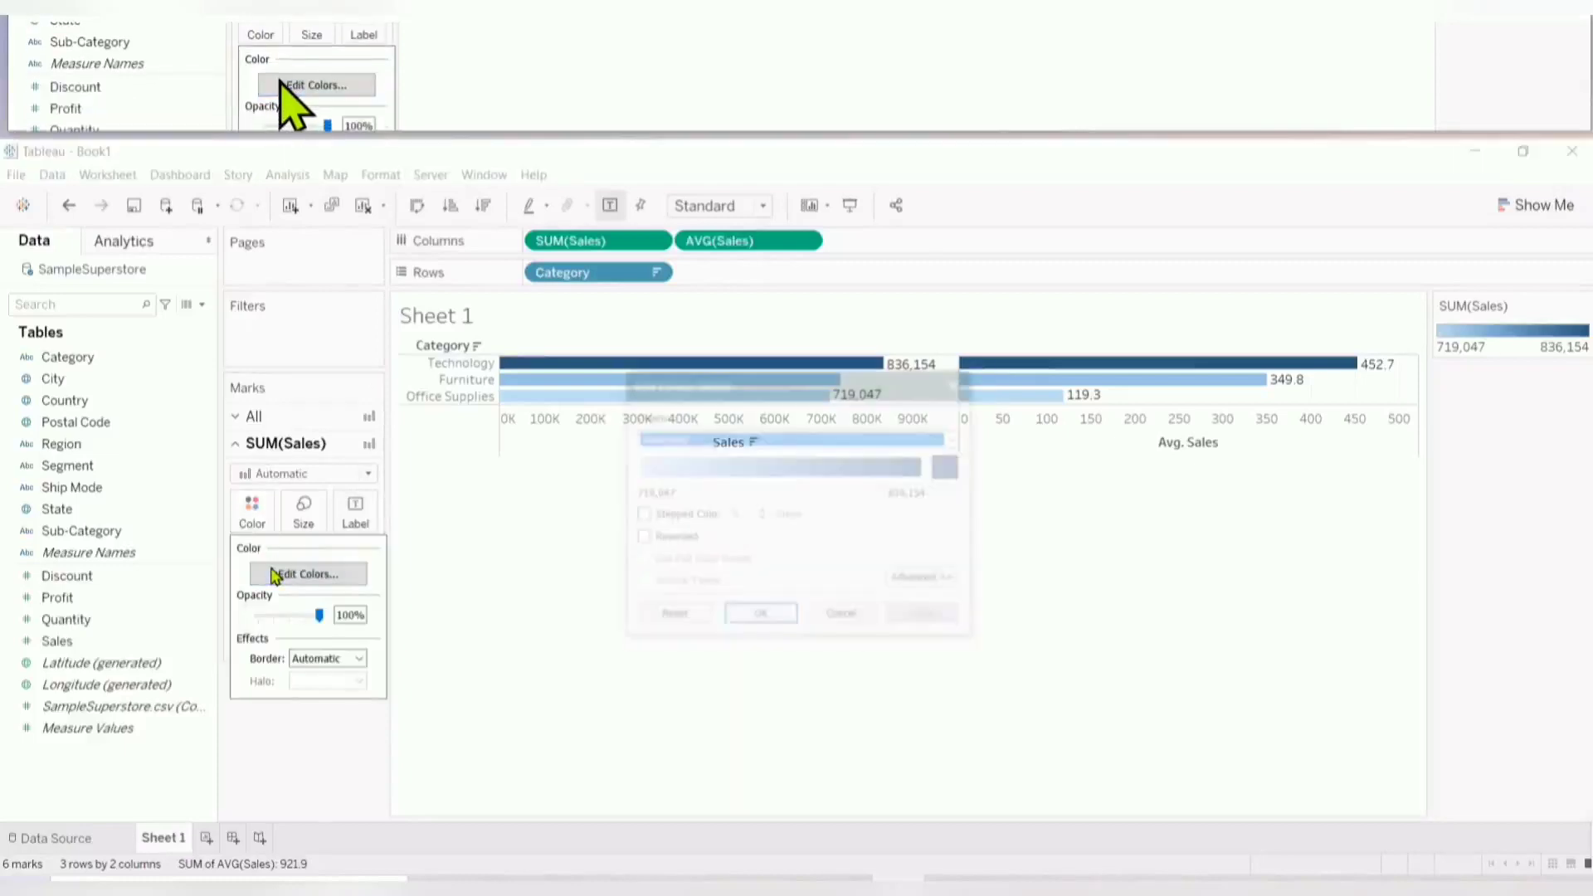
click(956, 445)
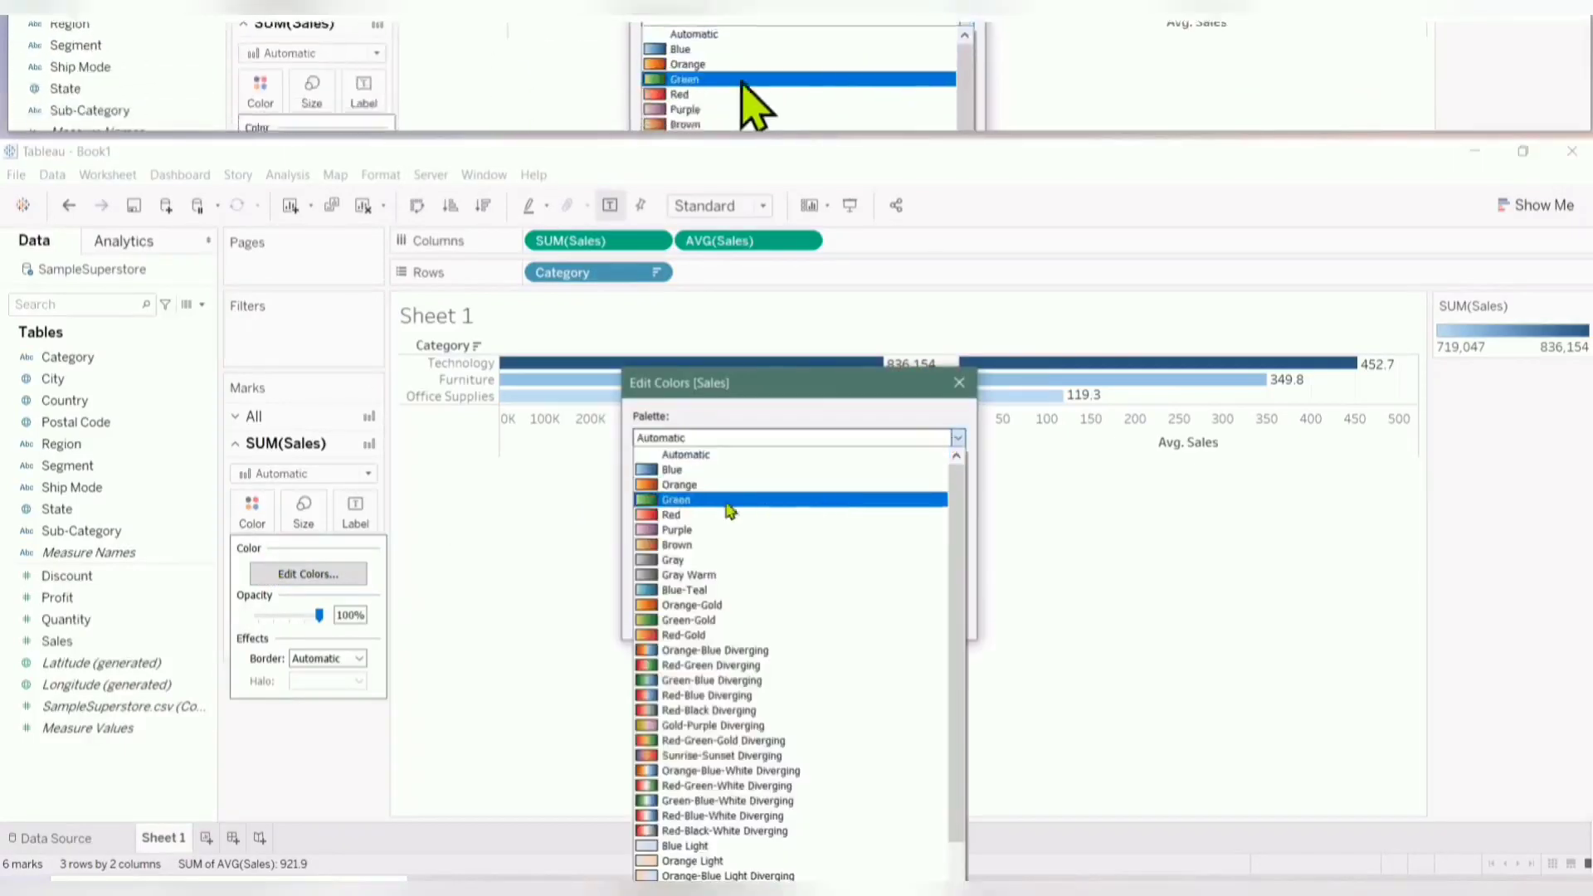
click(730, 512)
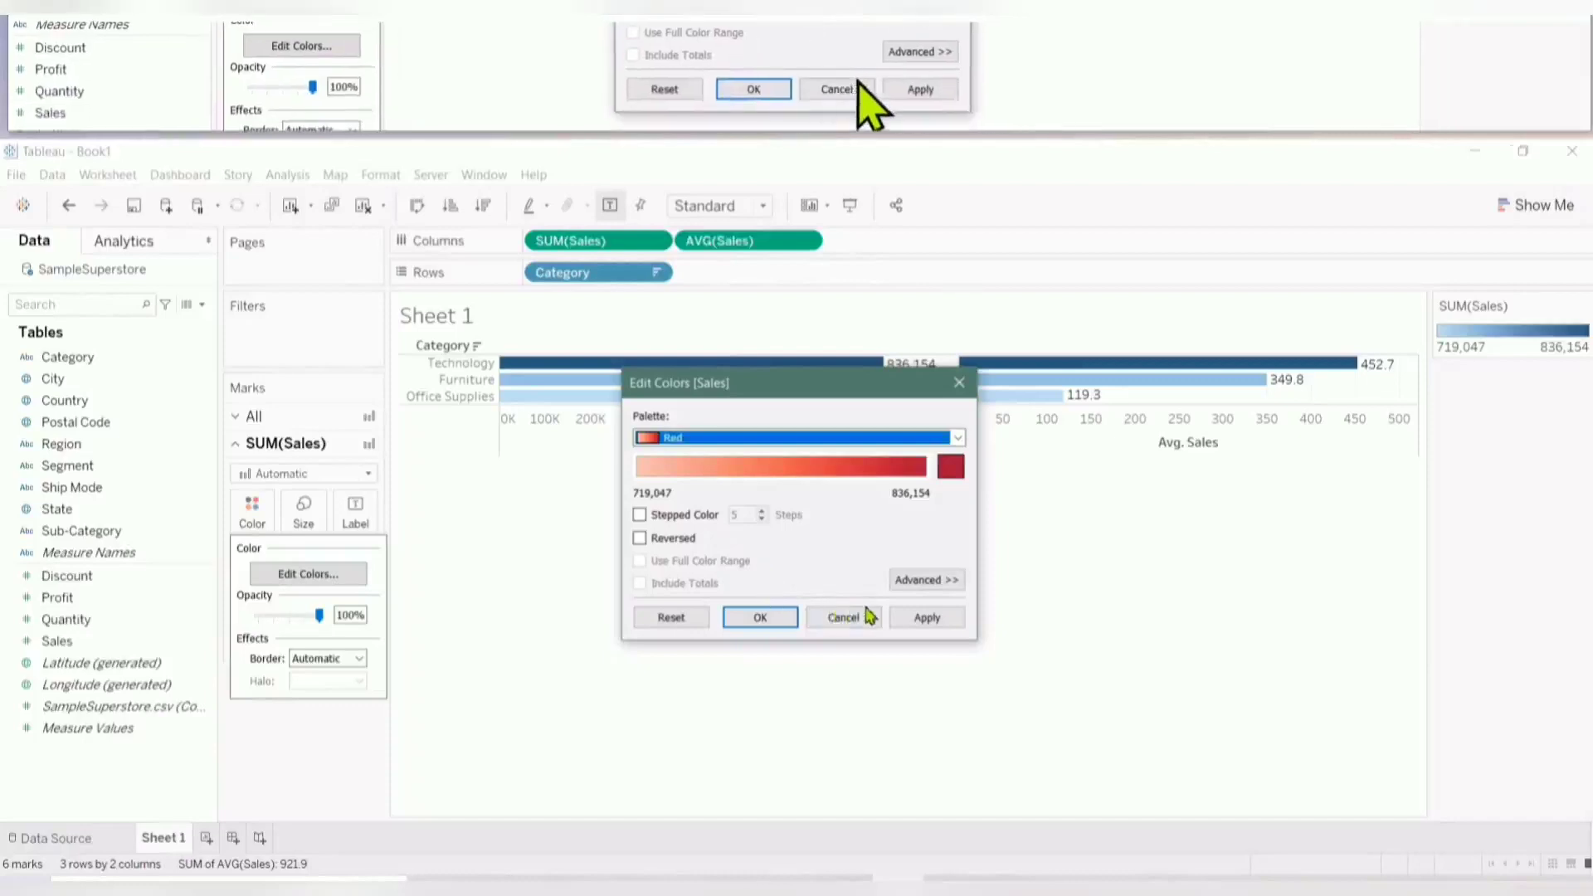
click(926, 618)
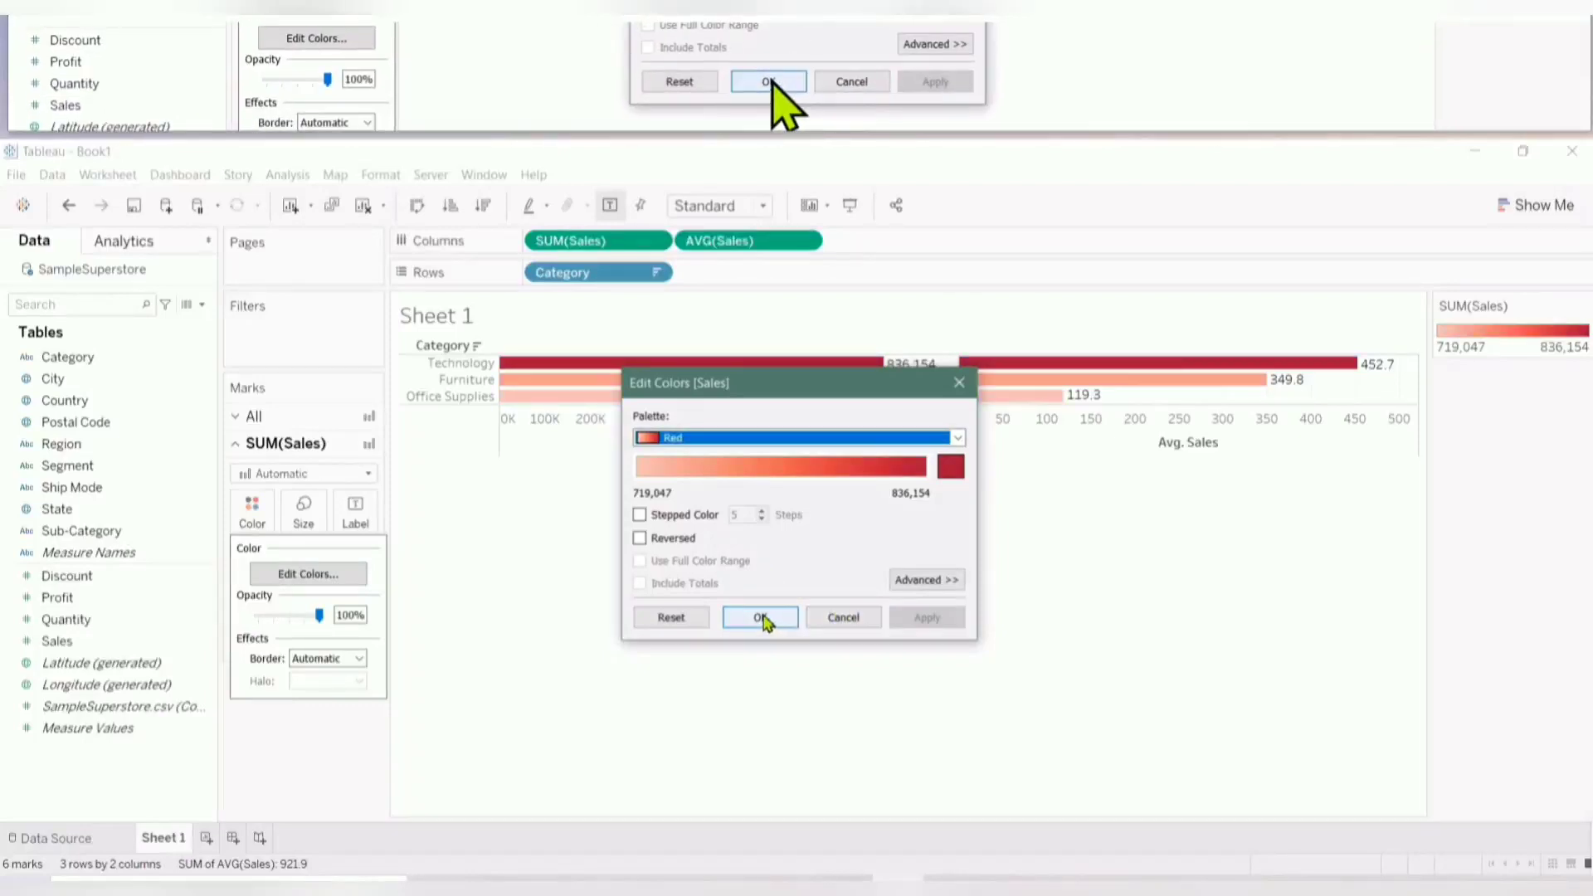
click(762, 619)
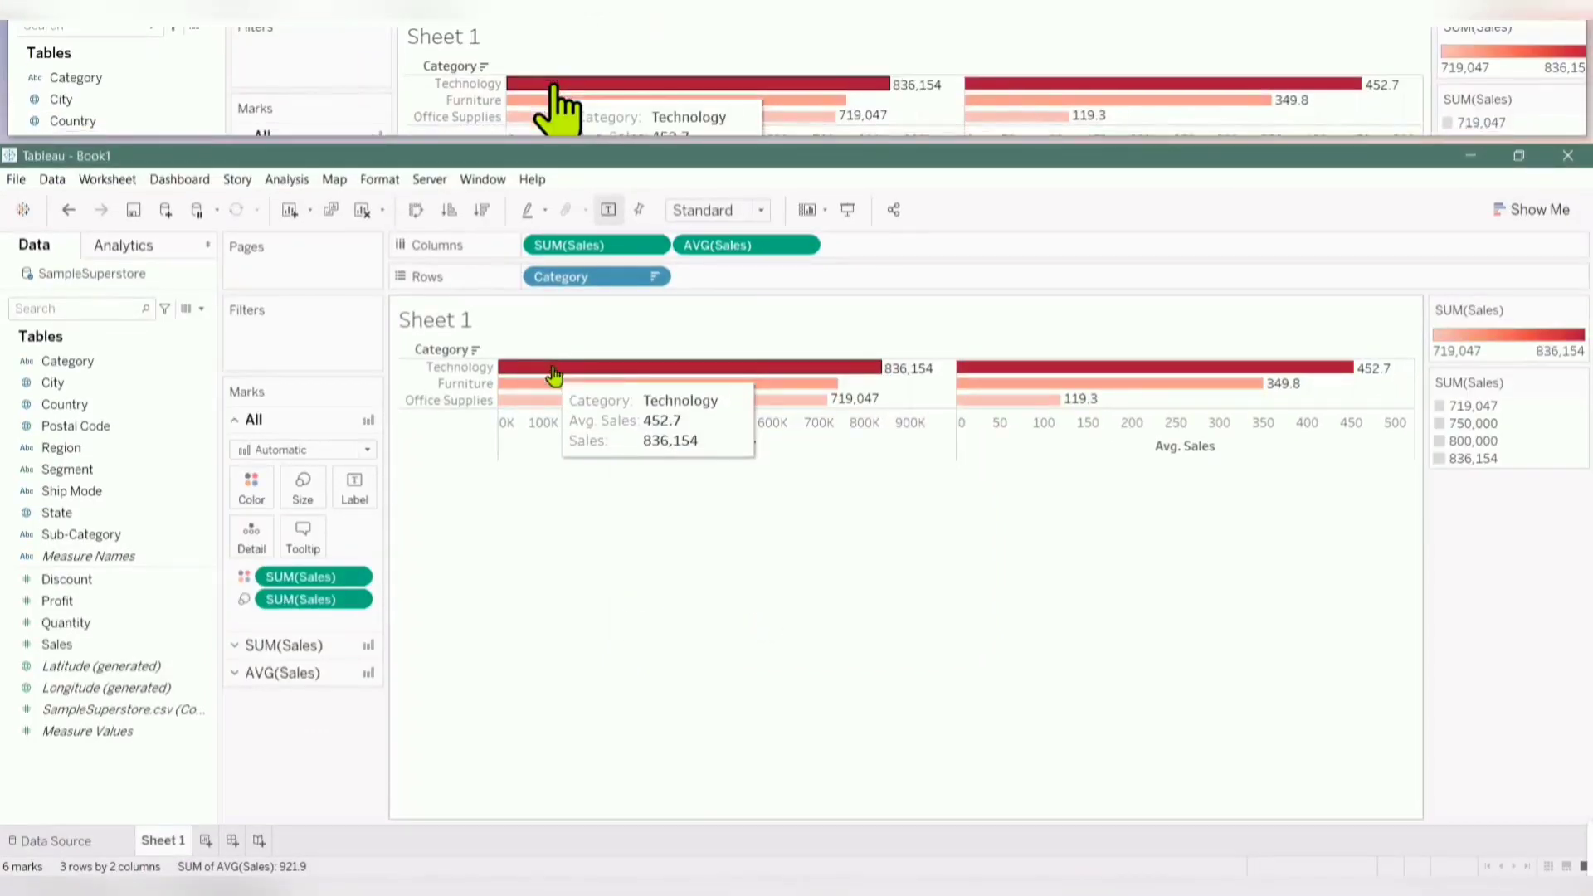
Examine the Technology and Furniture bars by highlighting each in turn, and clear the highlight.
click(553, 370)
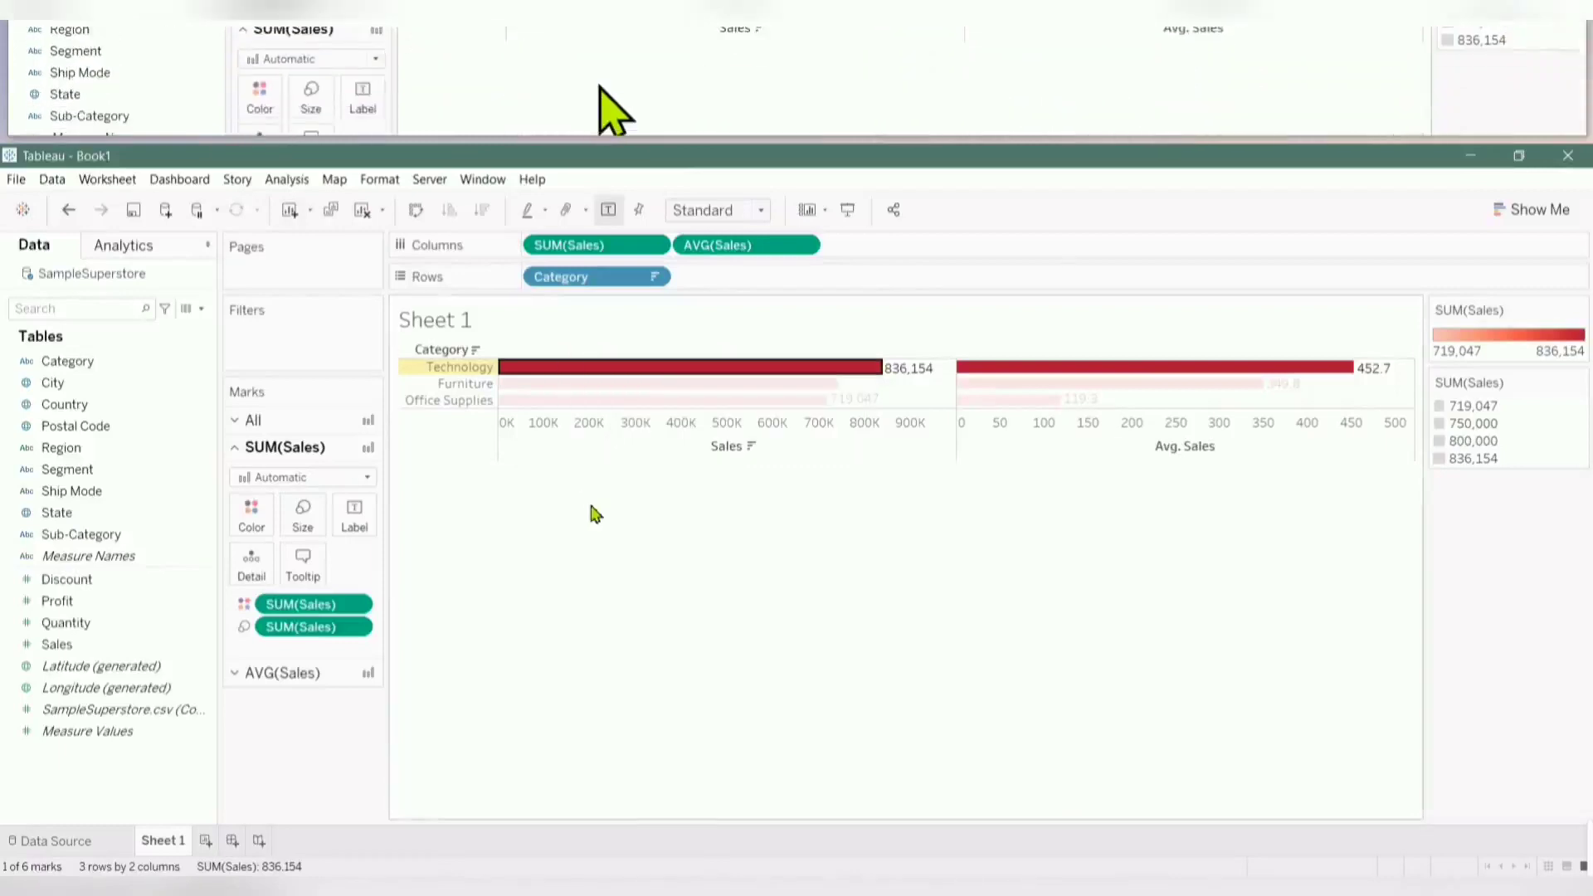
click(560, 383)
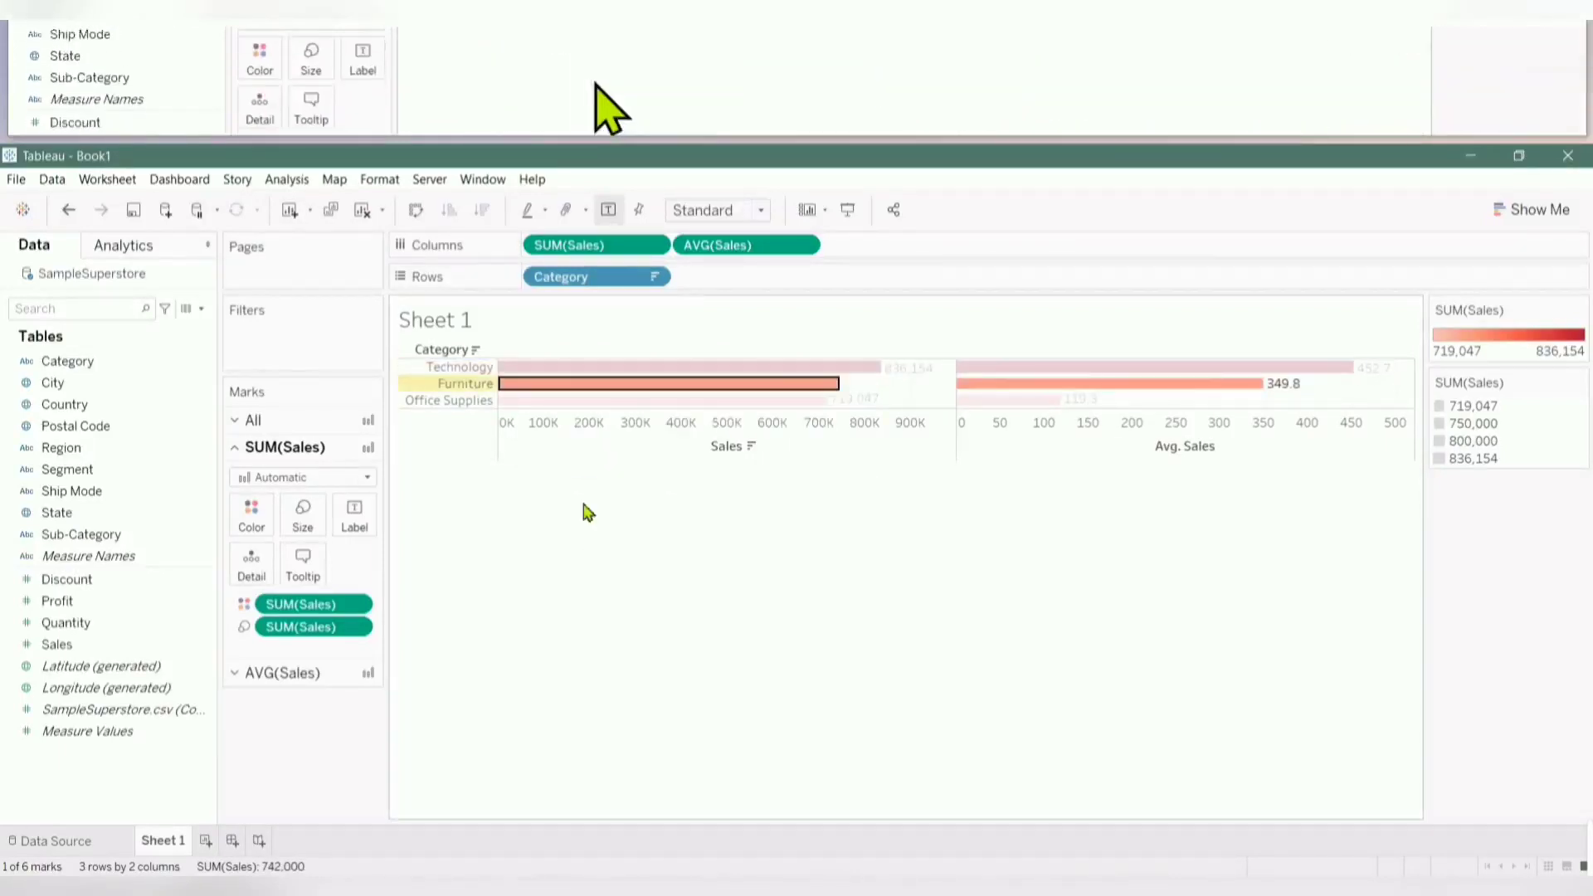
click(569, 371)
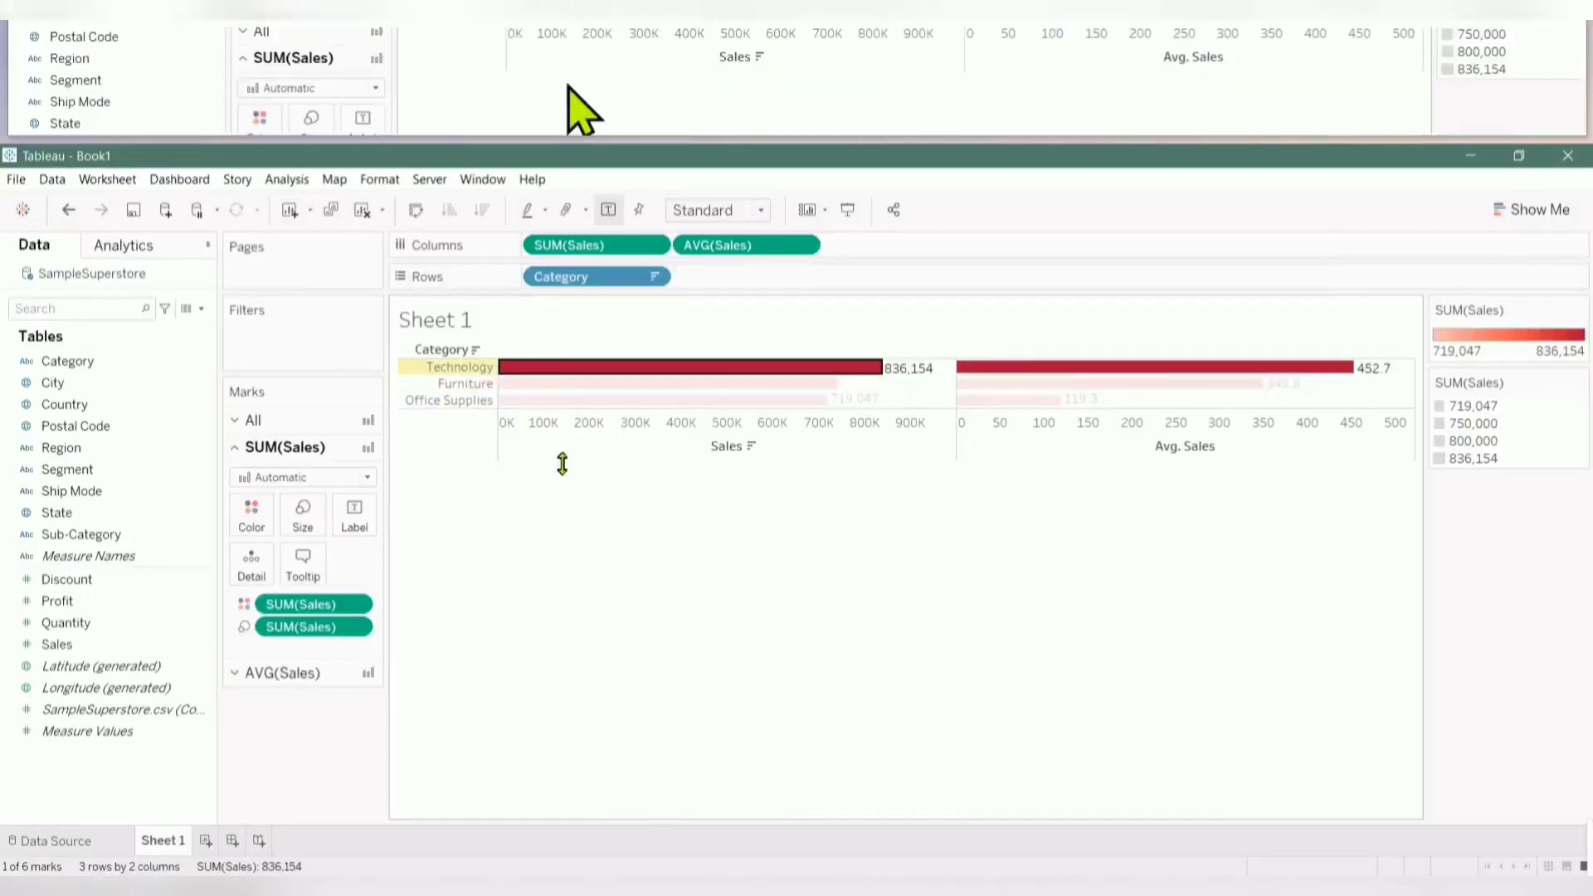
click(562, 371)
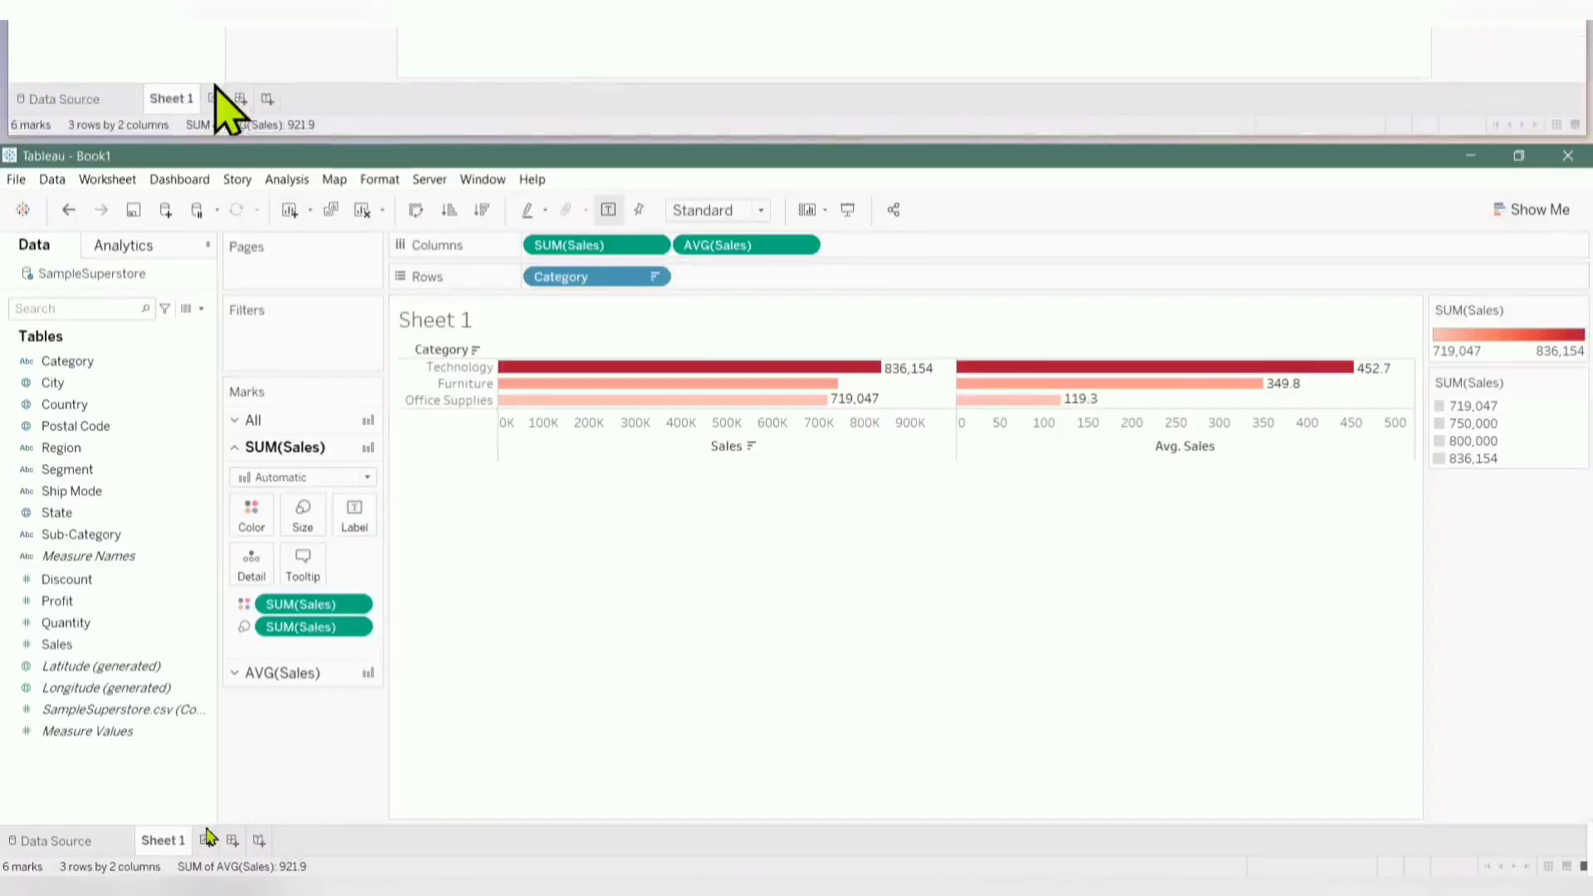
Create a pie chart of Profit by Sub-Category in a new worksheet and fit it to the entire view.
click(205, 841)
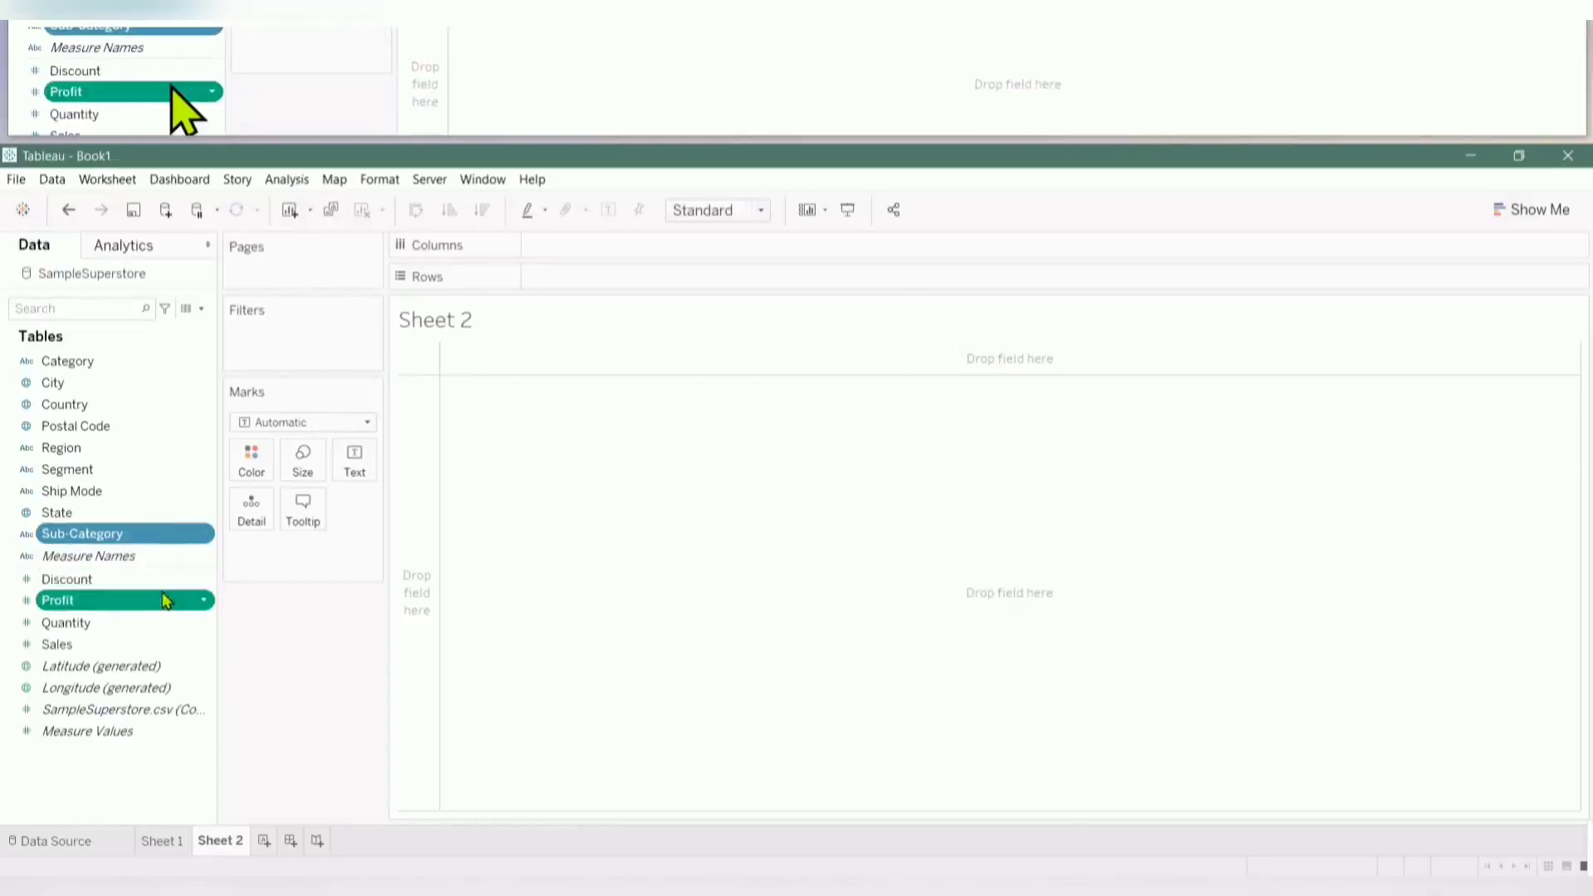
click(1531, 210)
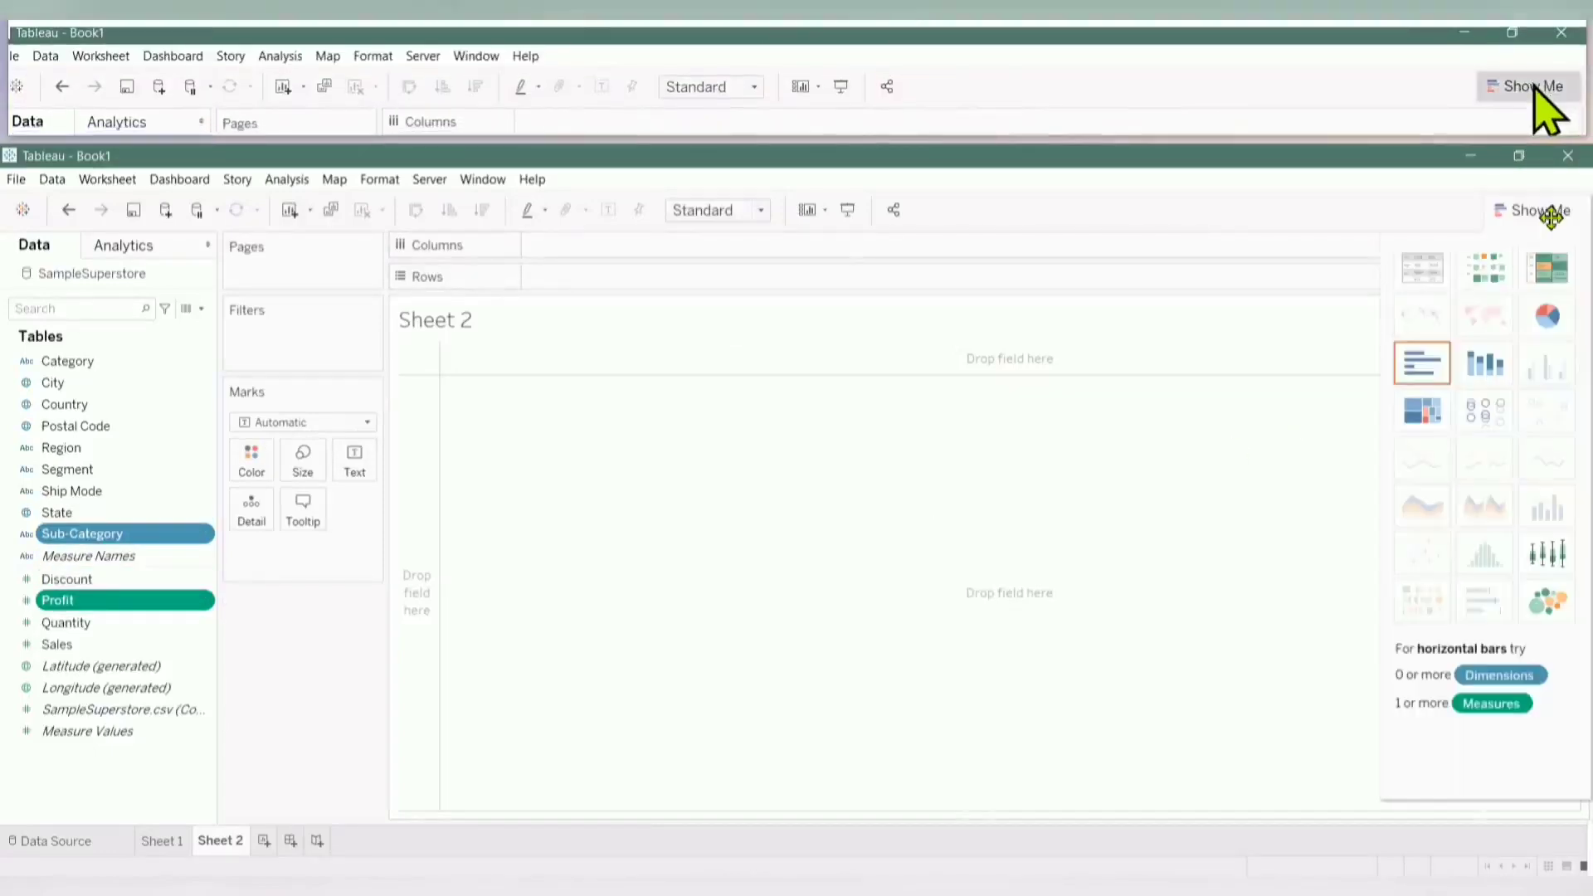
click(1547, 316)
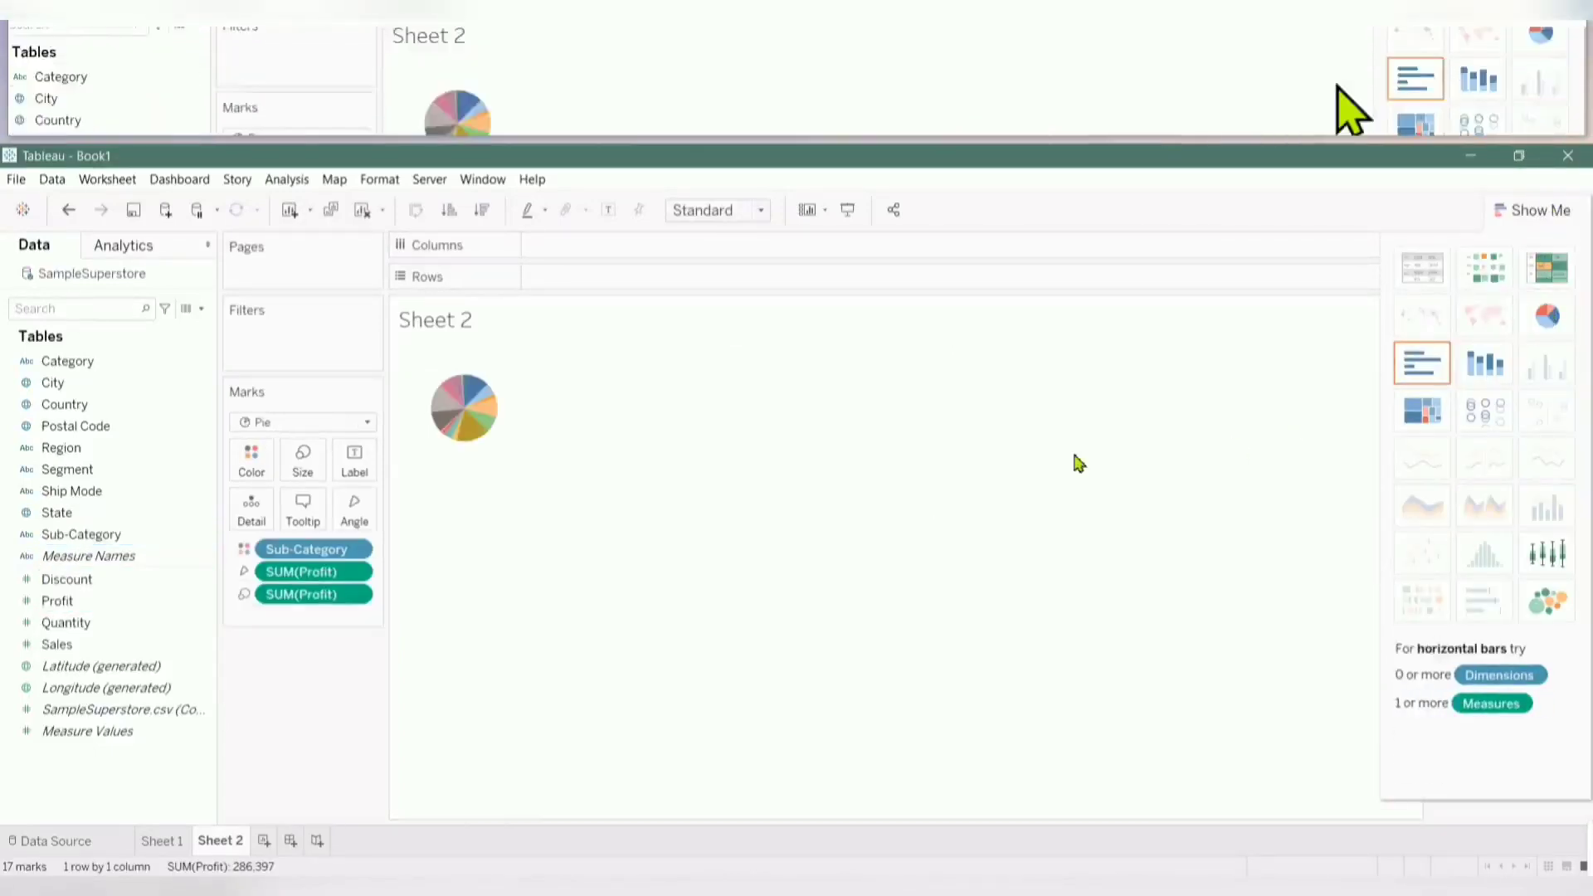
click(760, 211)
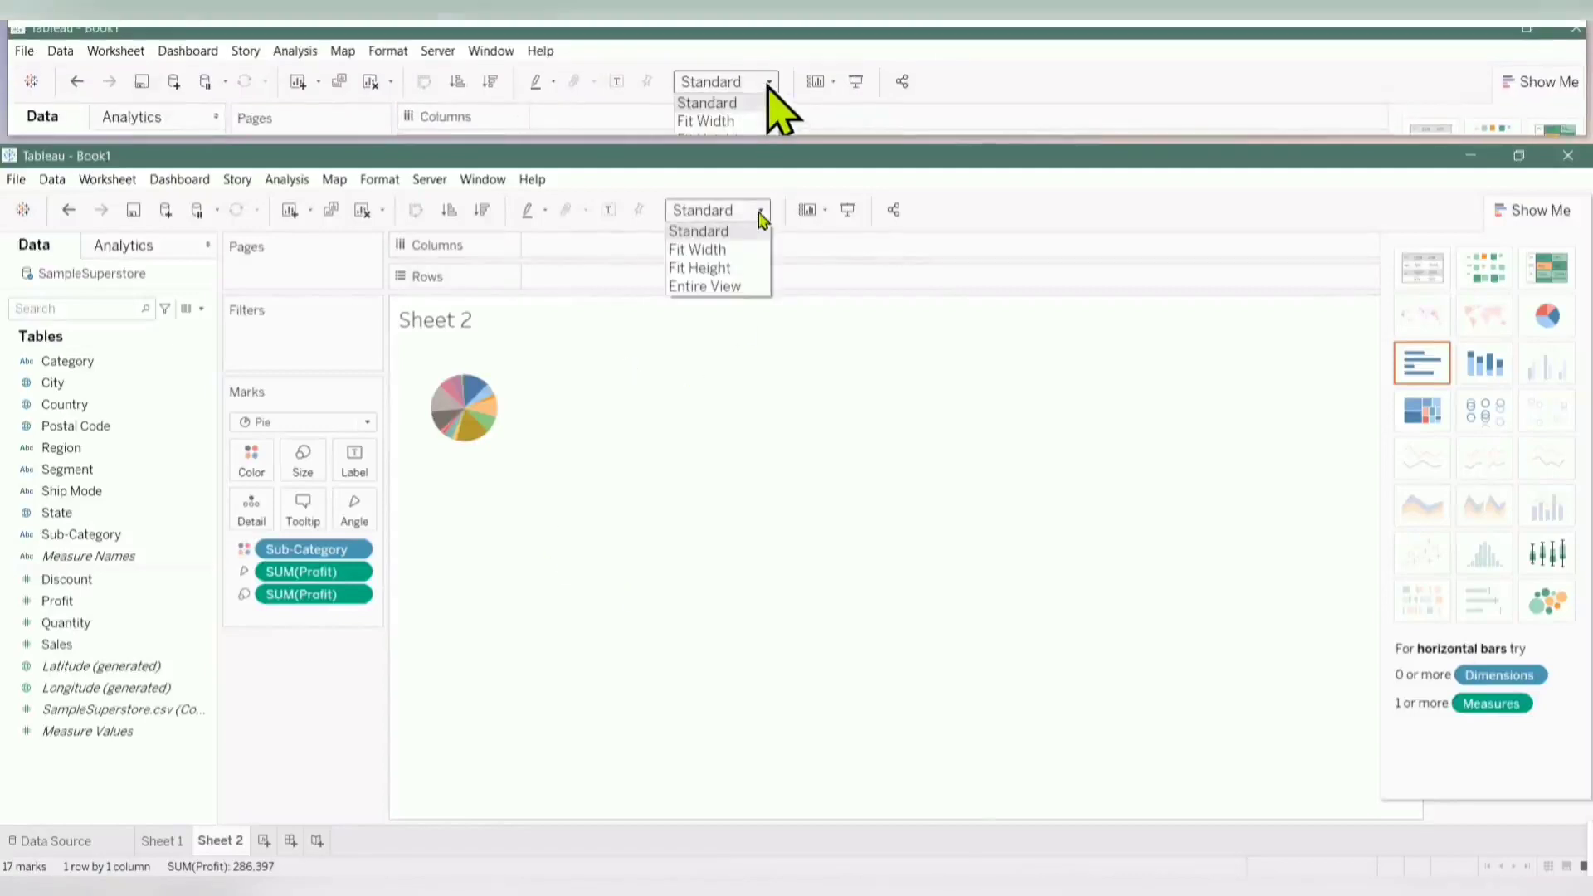
click(705, 286)
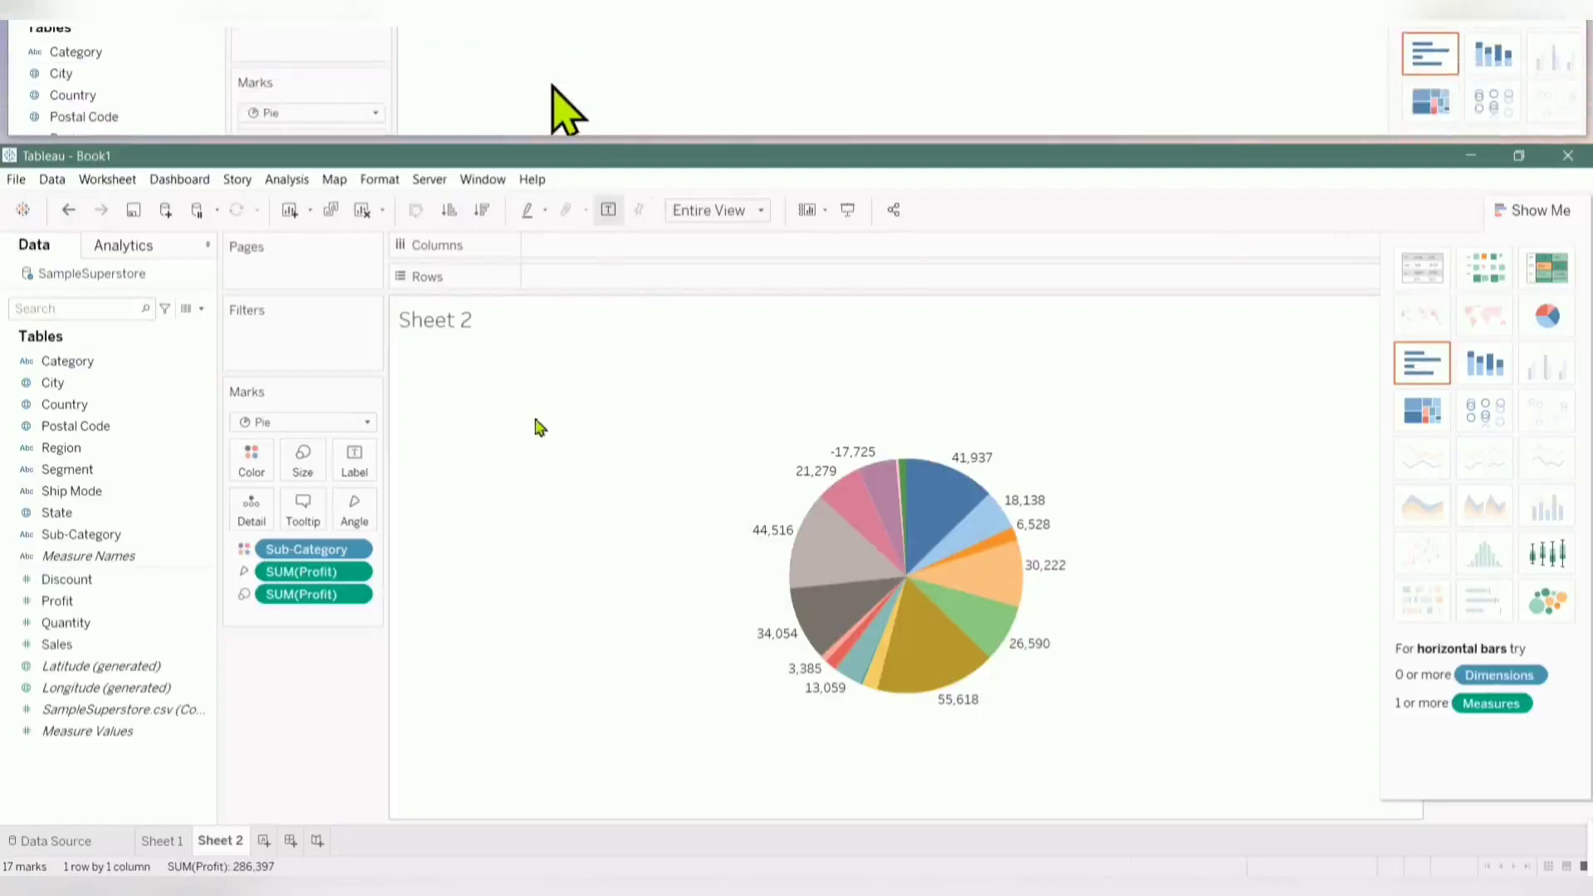
Apply the Percent of Total quick table calculation to the pie chart's size and angle Profit fields.
click(354, 595)
mouse_move(349, 878)
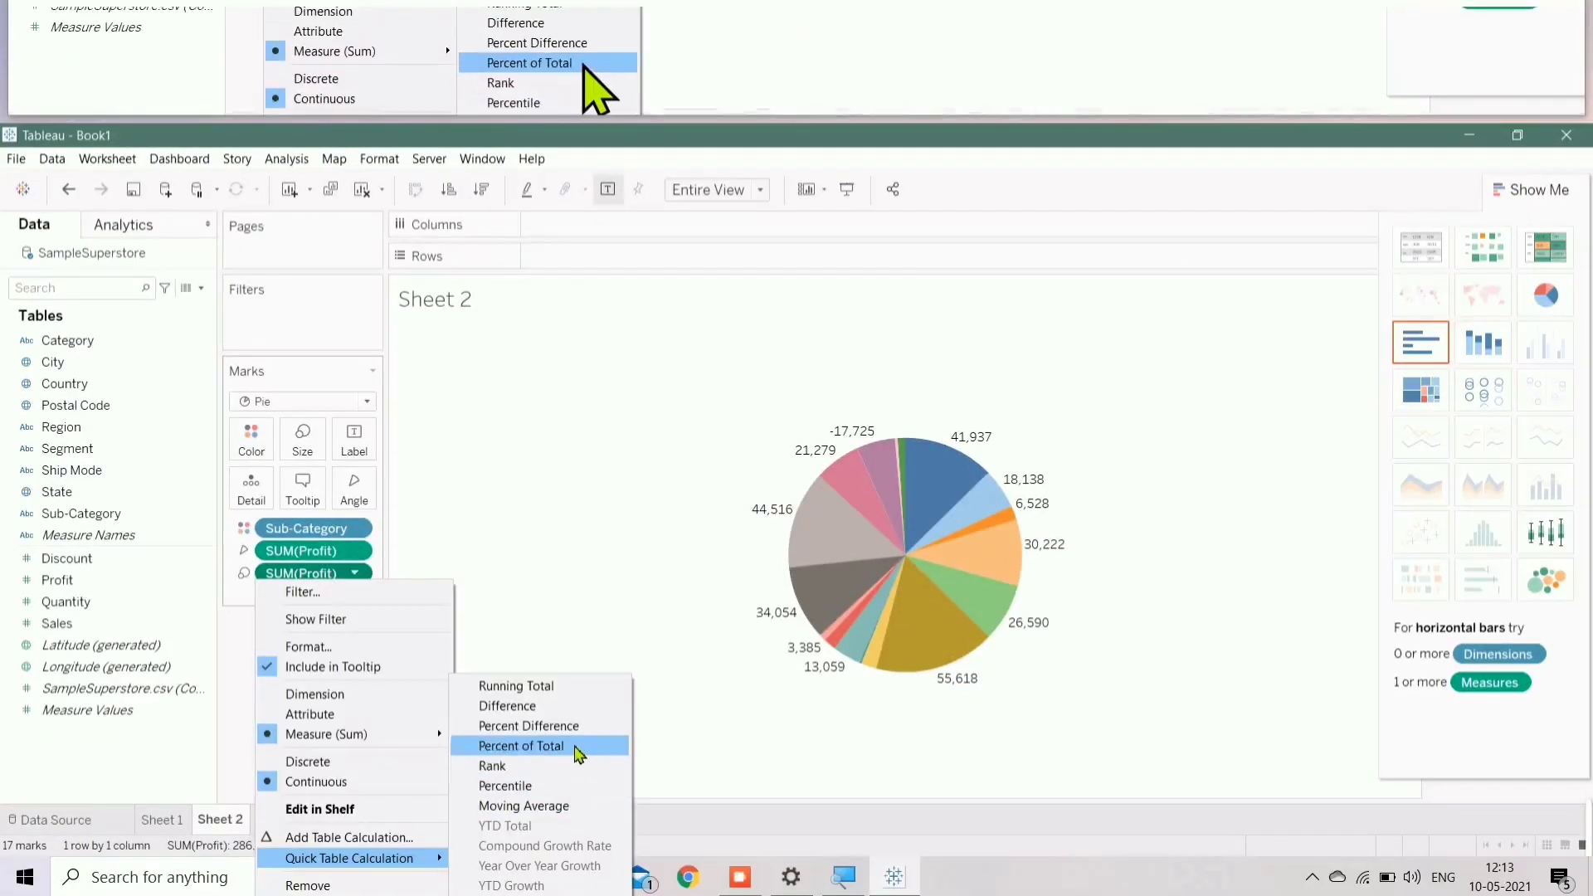
click(521, 746)
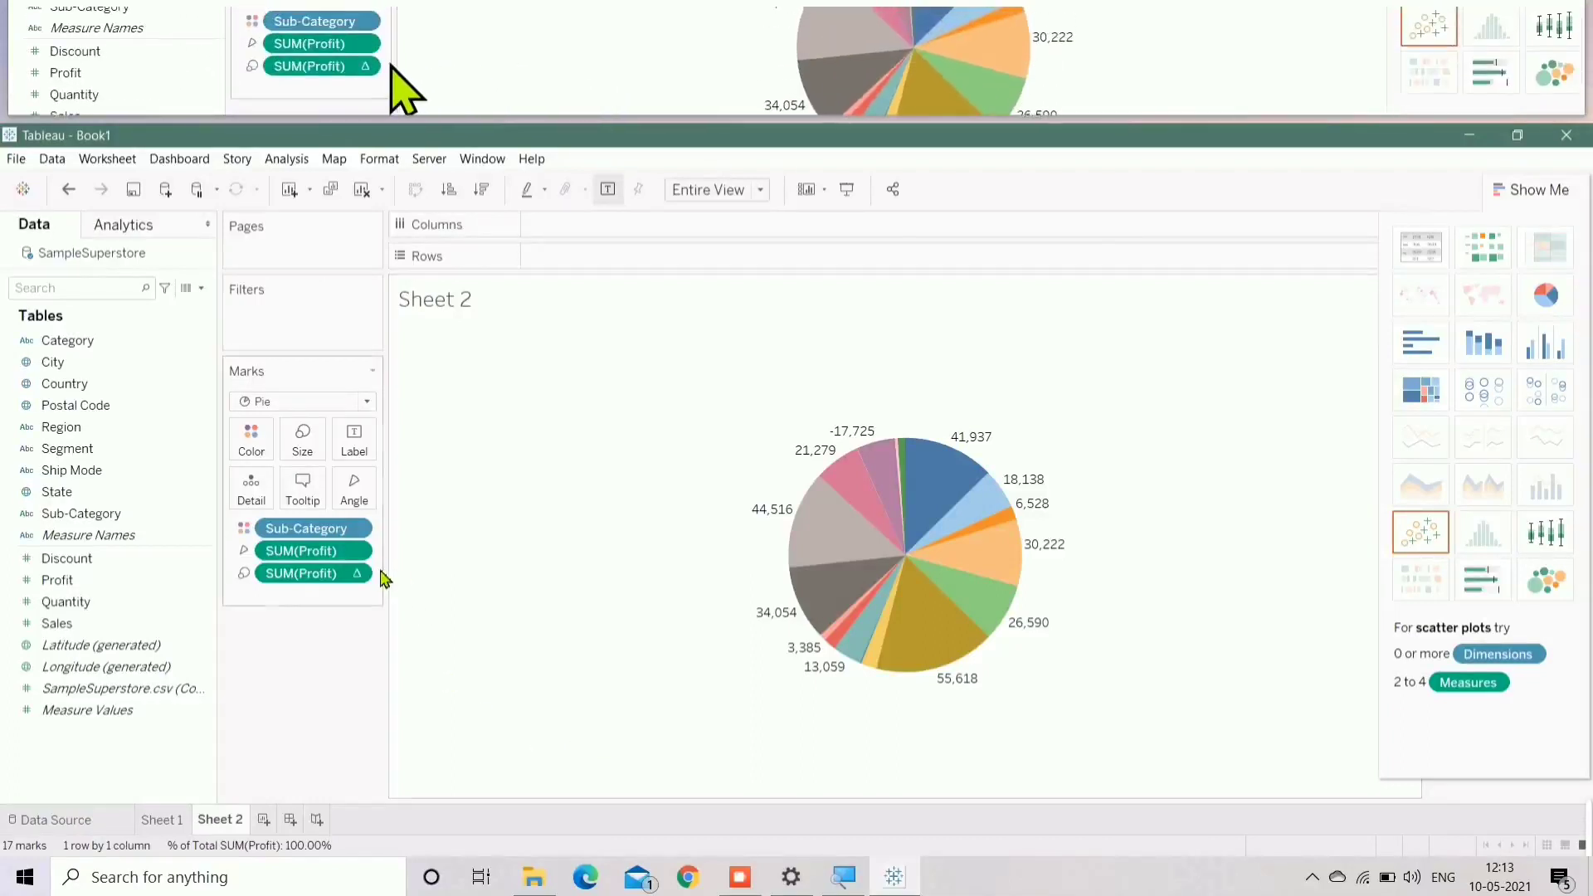
click(359, 551)
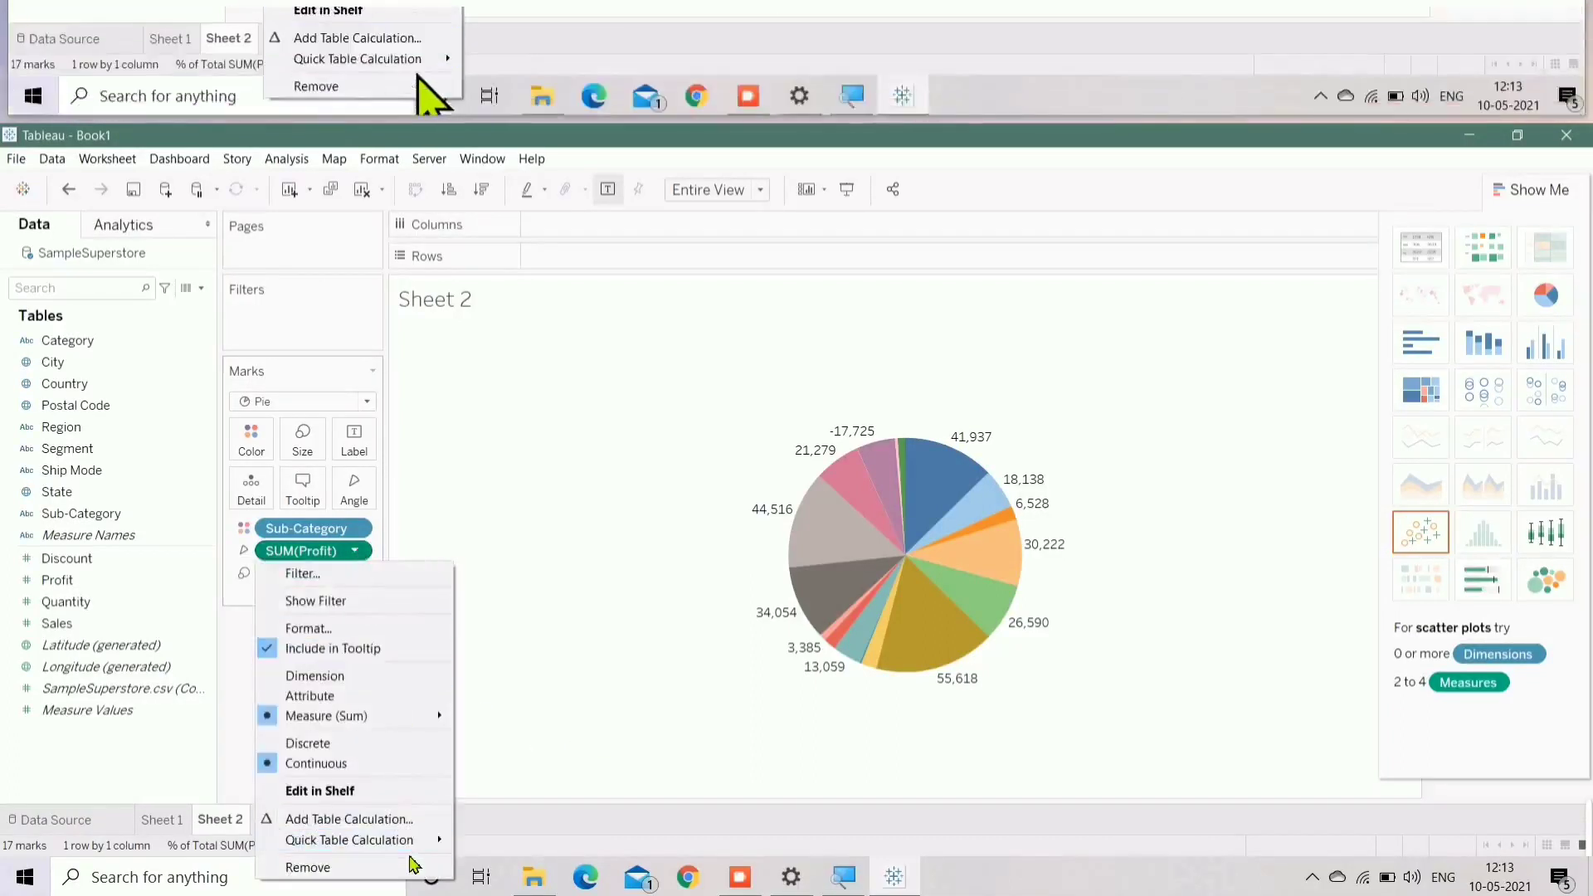
mouse_move(415, 842)
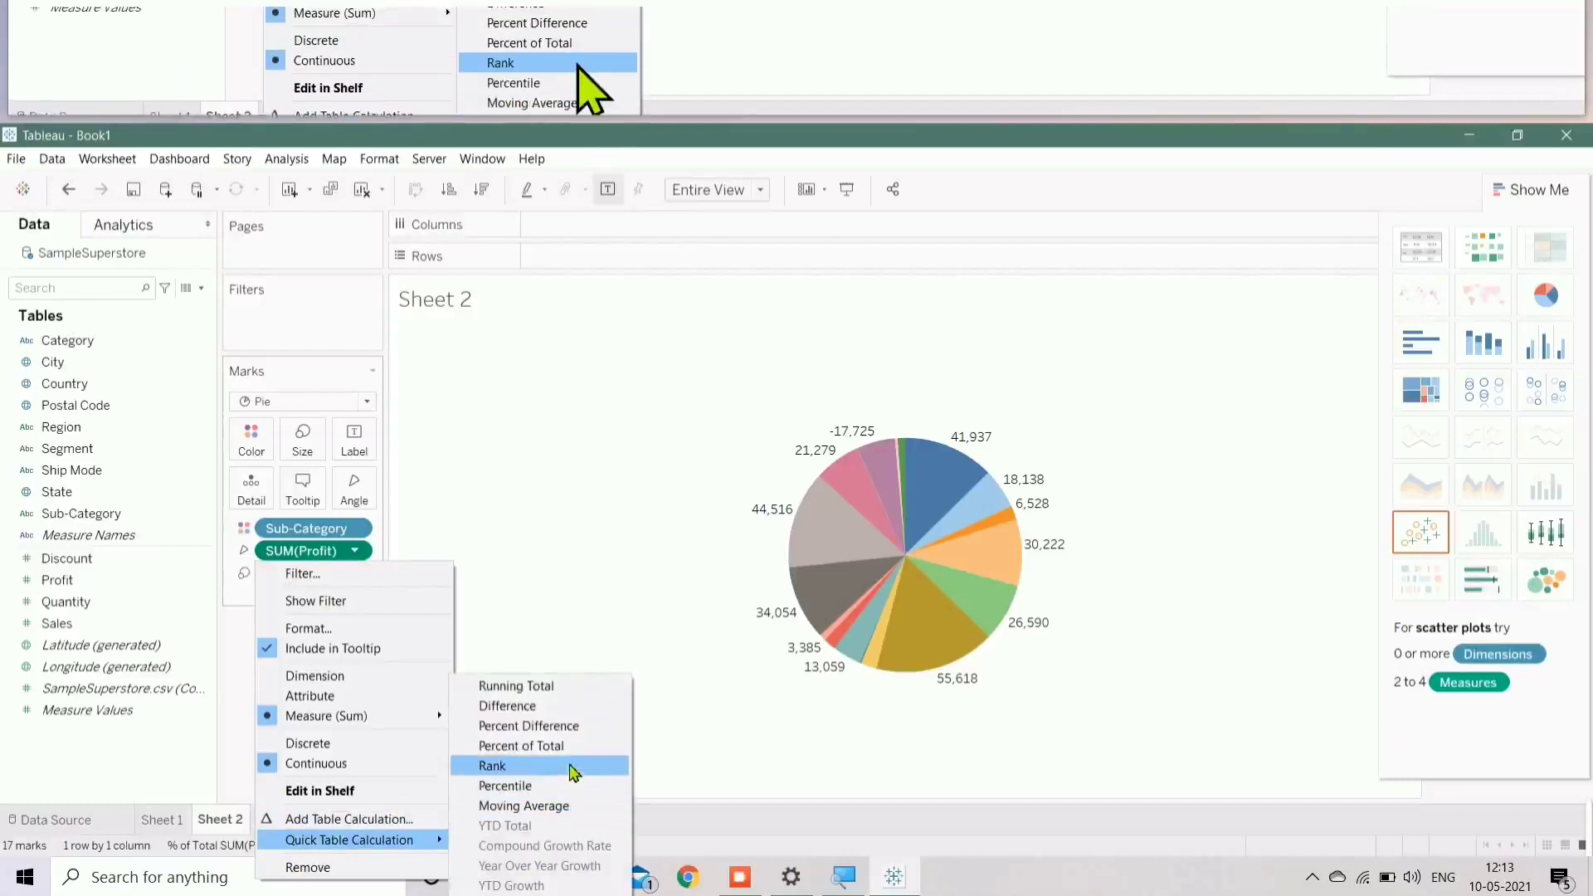
click(590, 747)
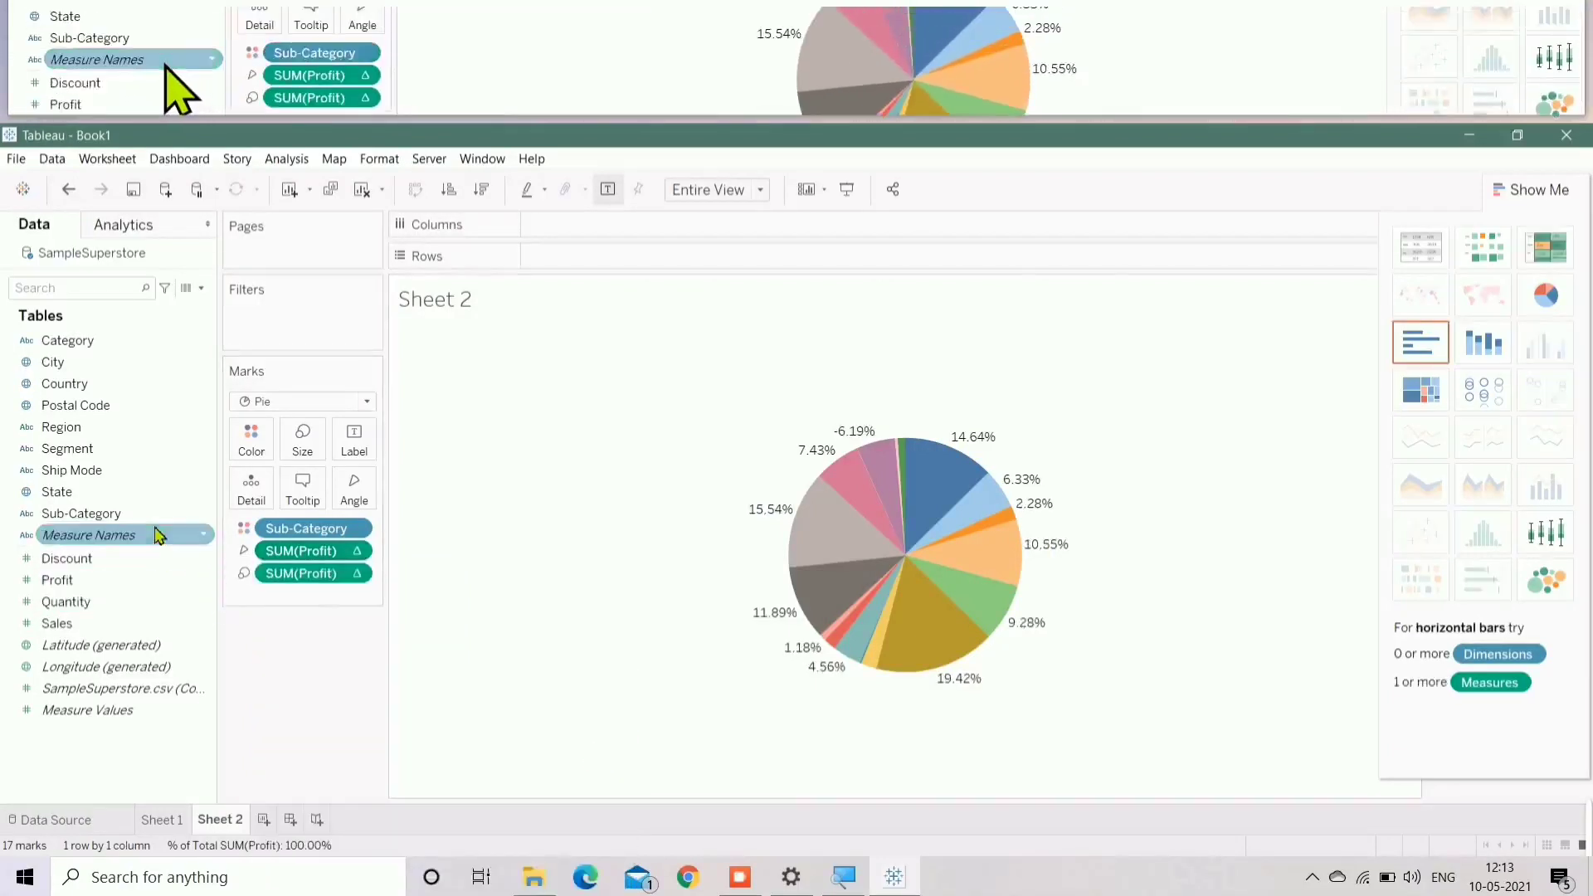
Label the pie slices with their Sub-Category and percent-of-total Profit.
drag(199, 514, 357, 452)
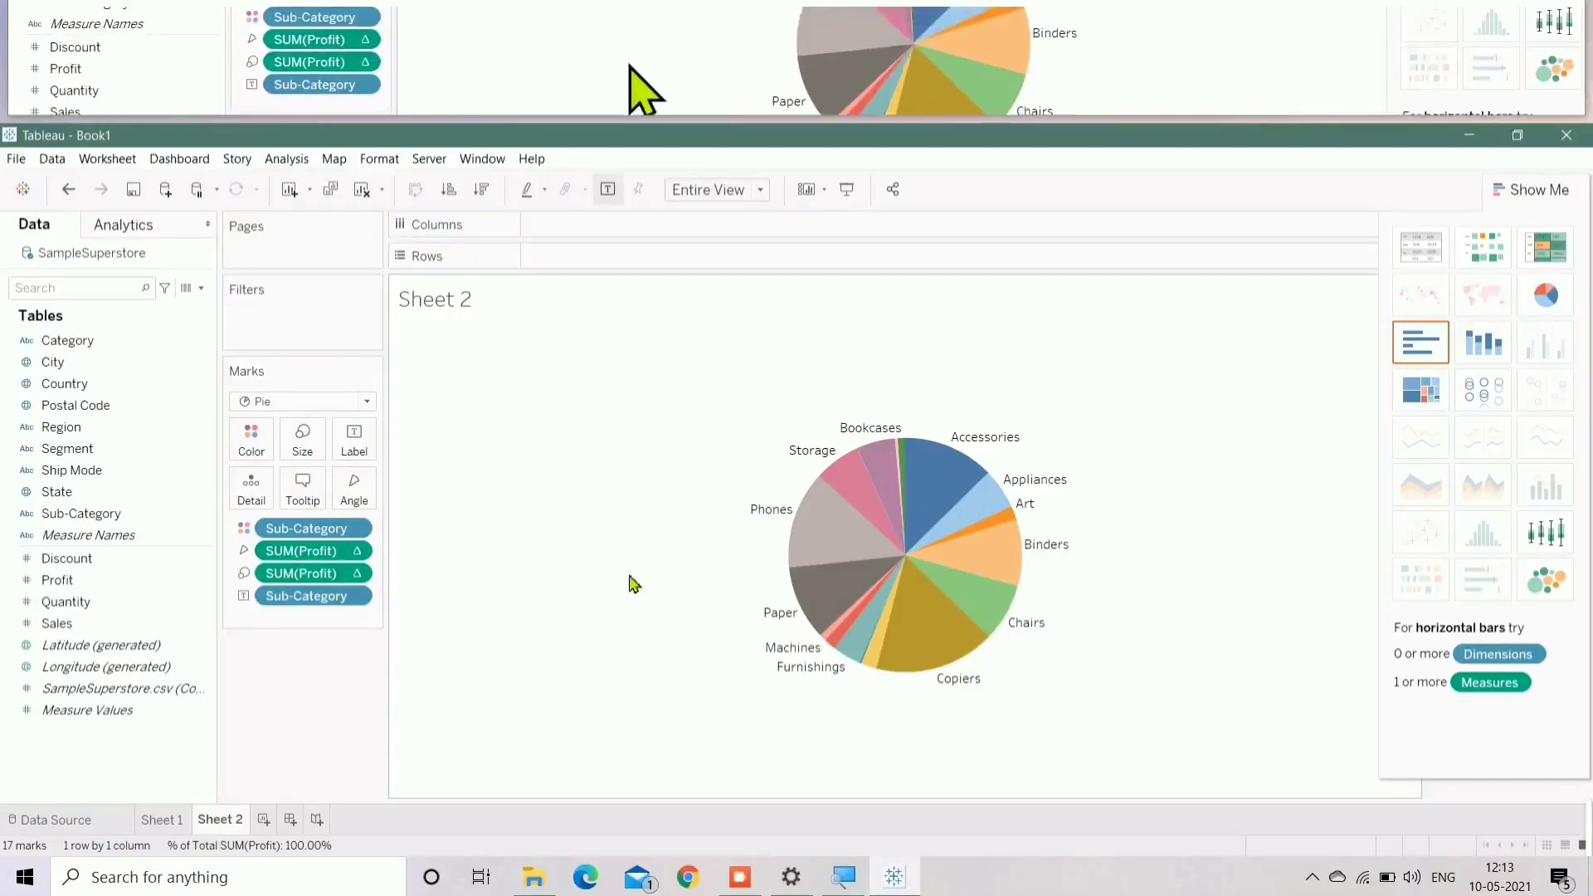
click(130, 624)
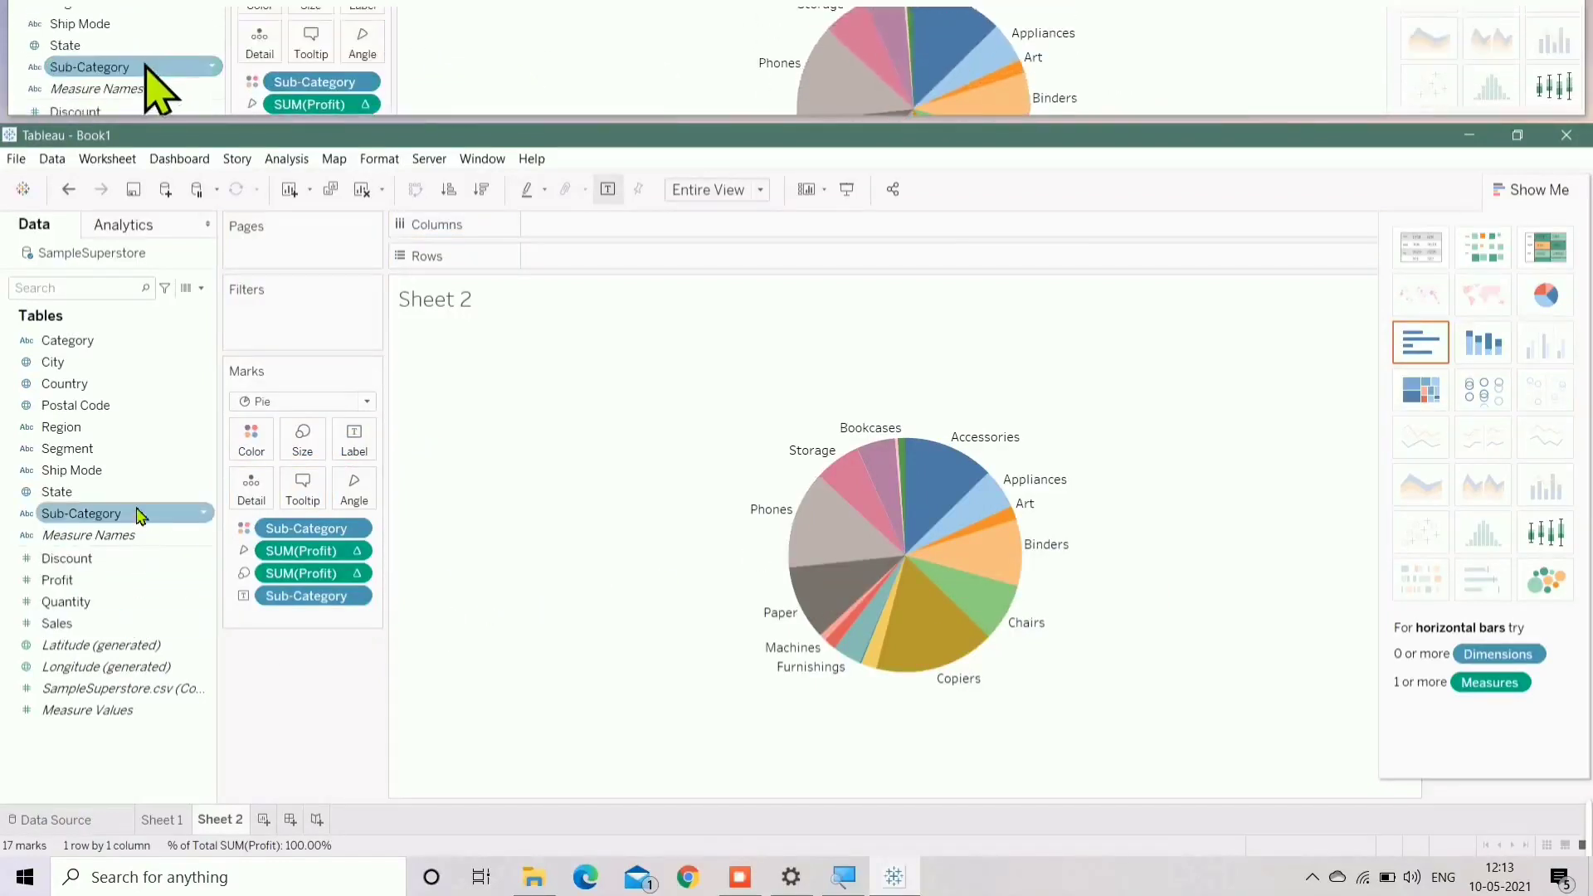
click(116, 581)
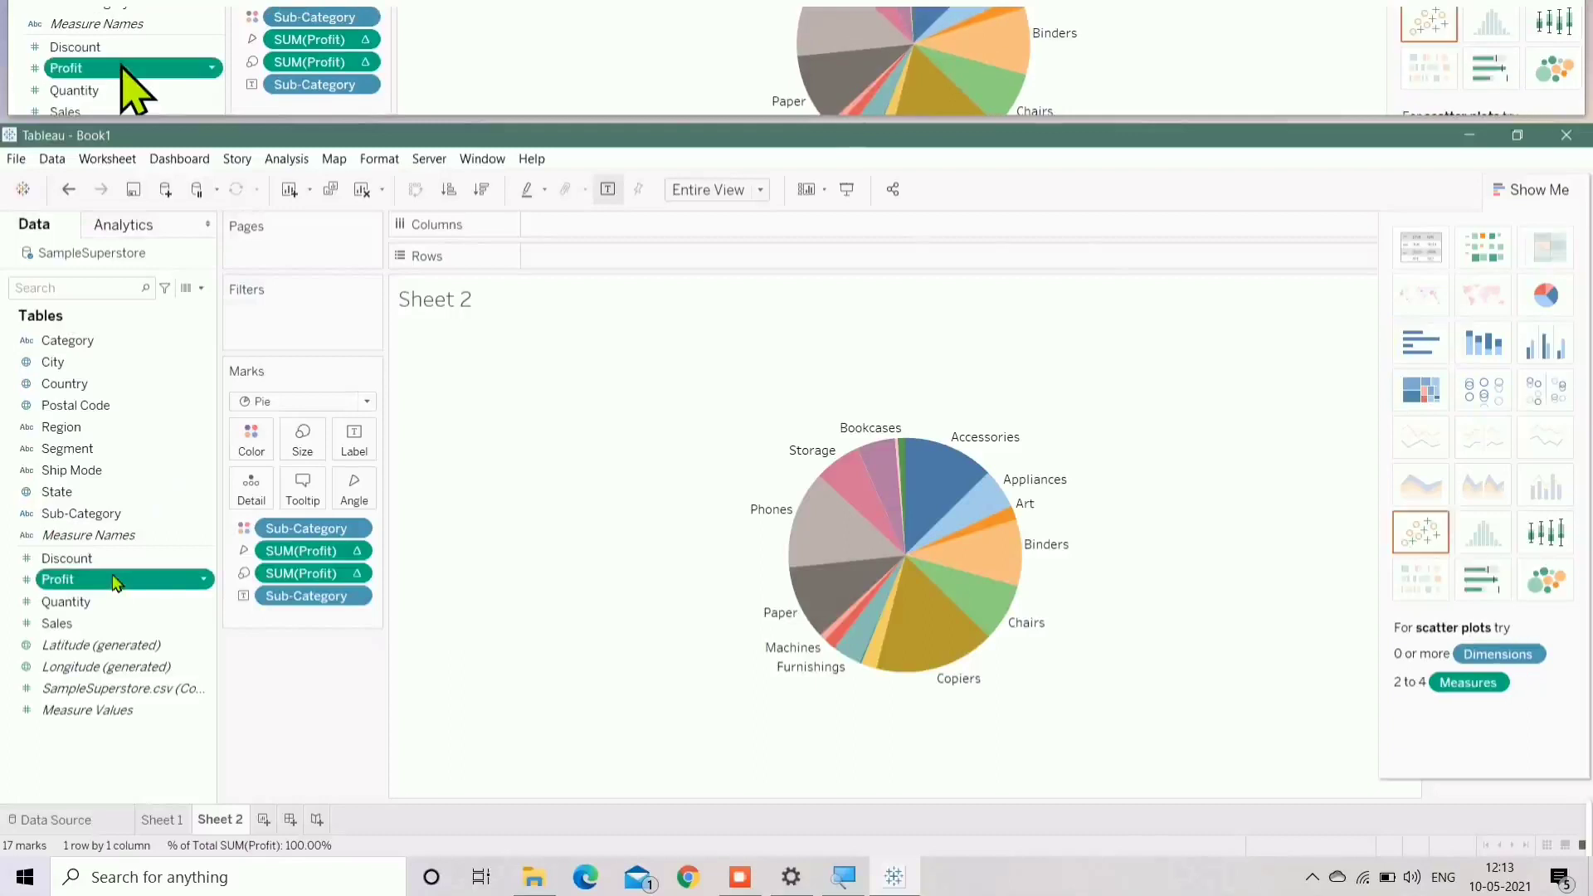
drag(116, 581, 355, 444)
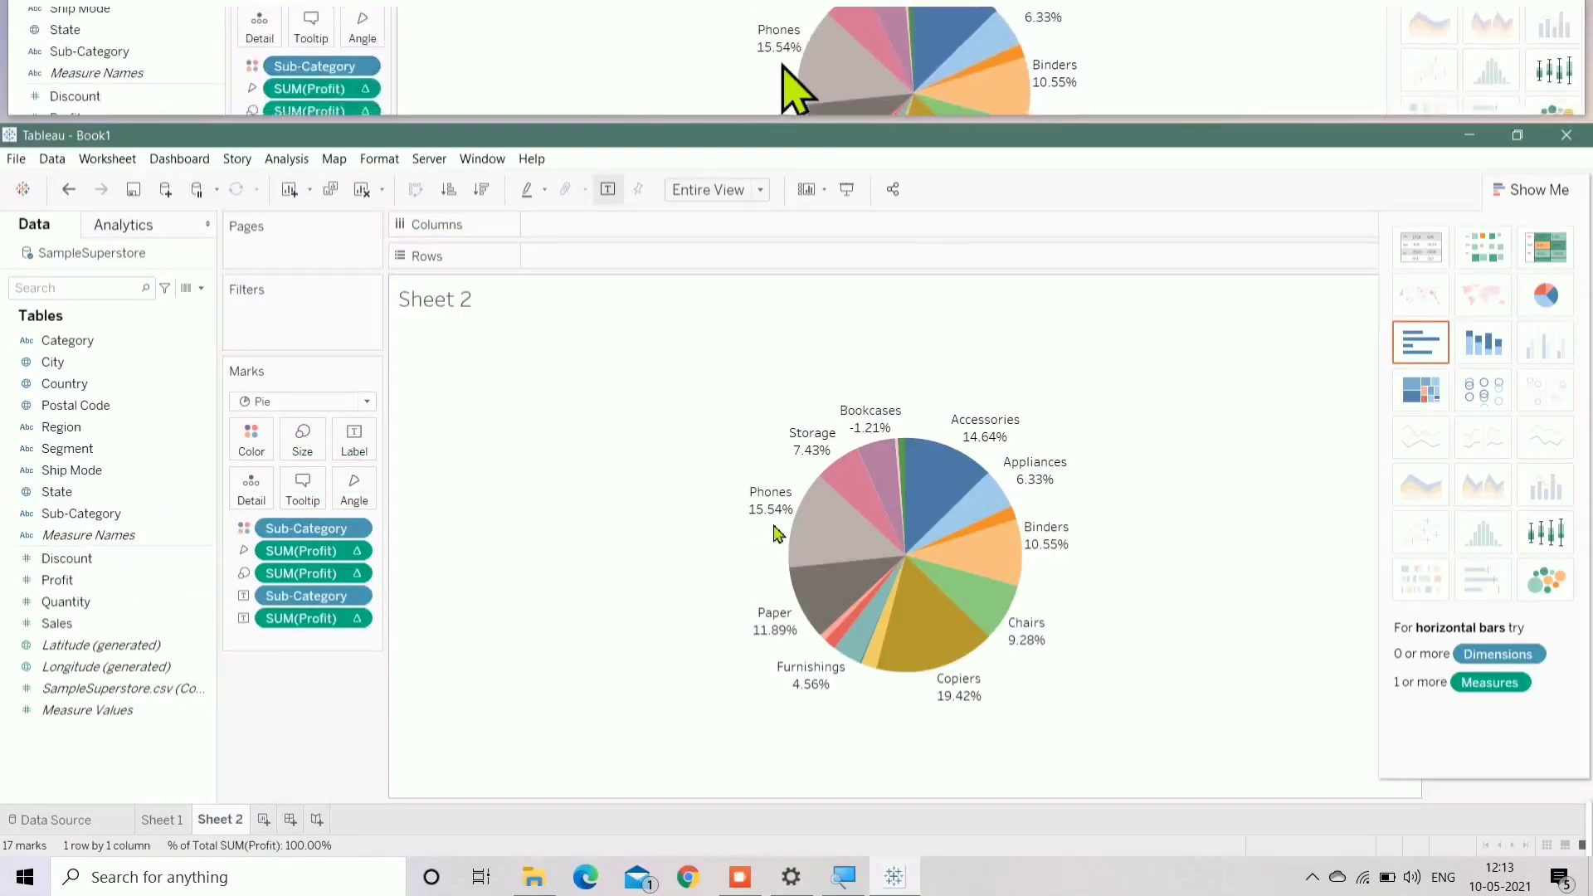
mouse_move(837, 521)
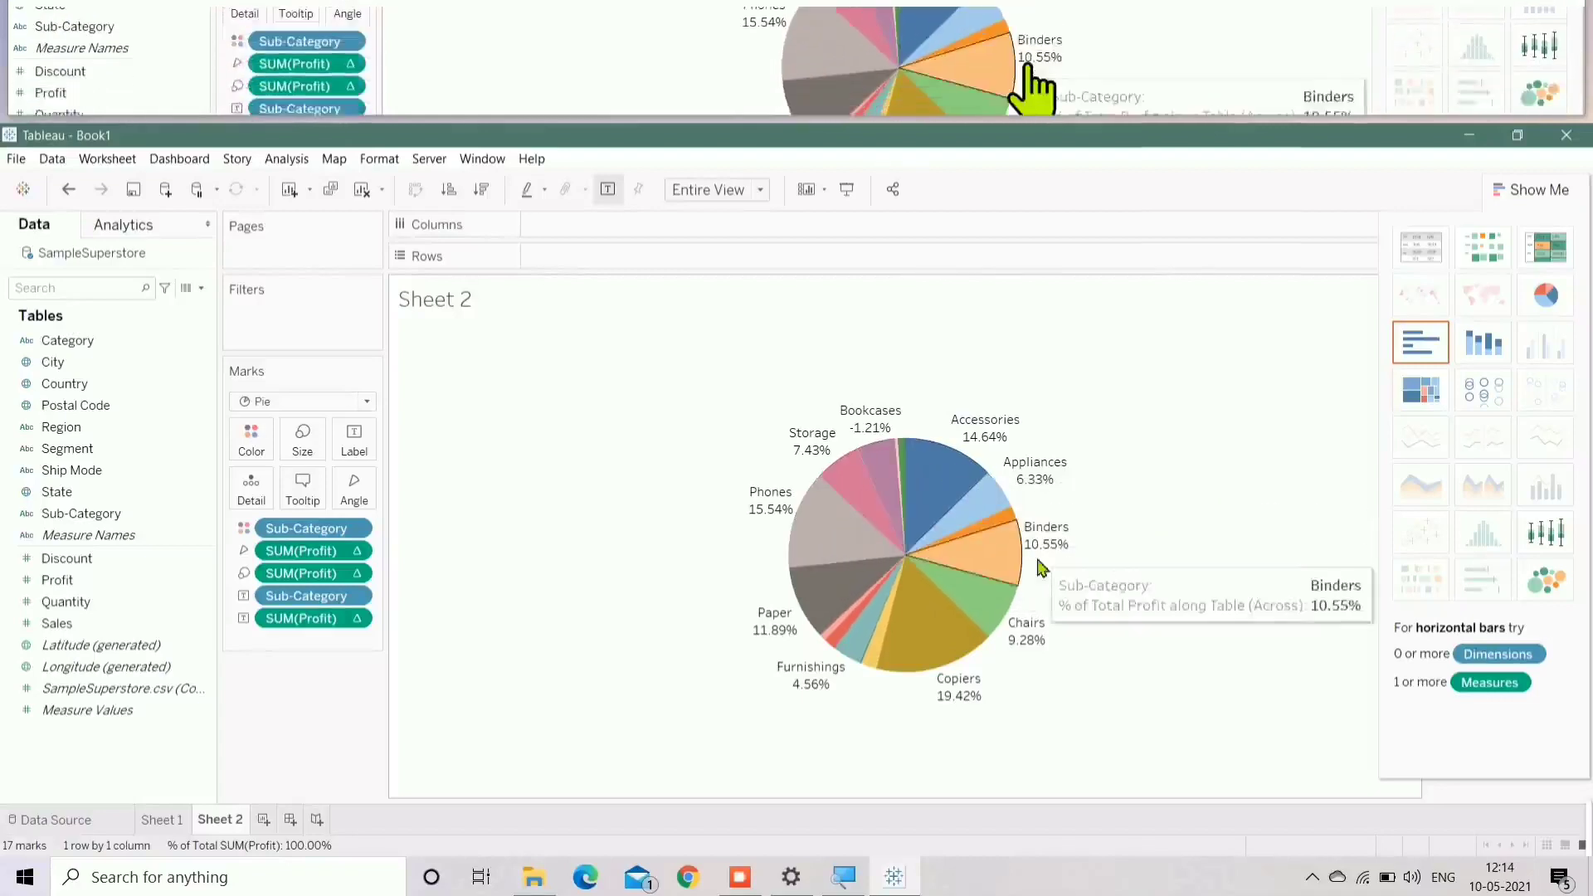
mouse_move(950, 651)
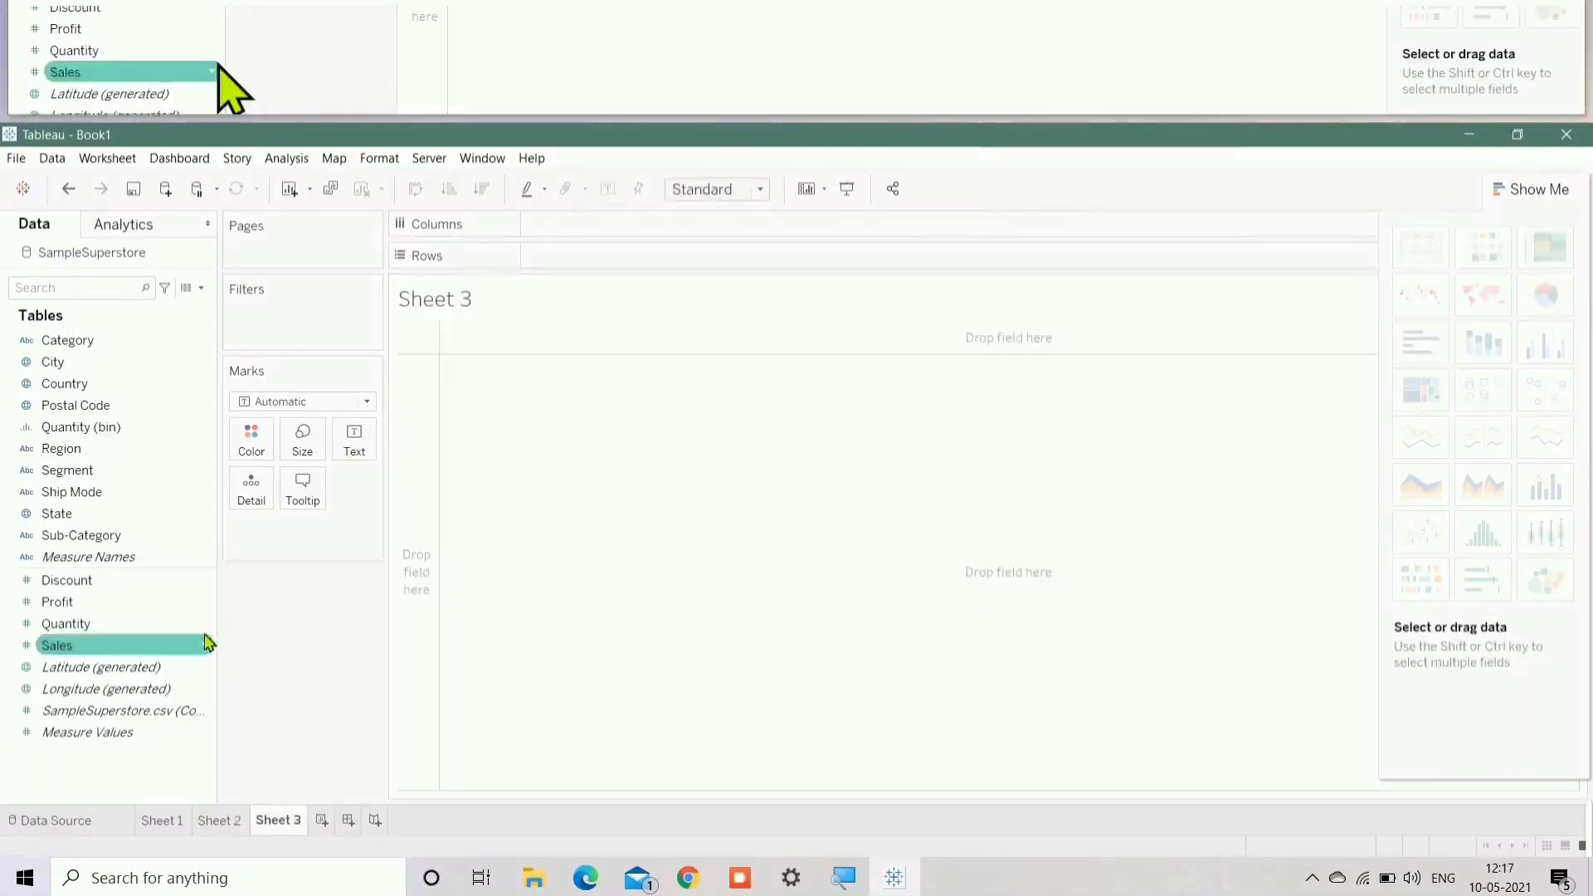
Create a histogram of Quantity on the empty worksheet.
click(139, 626)
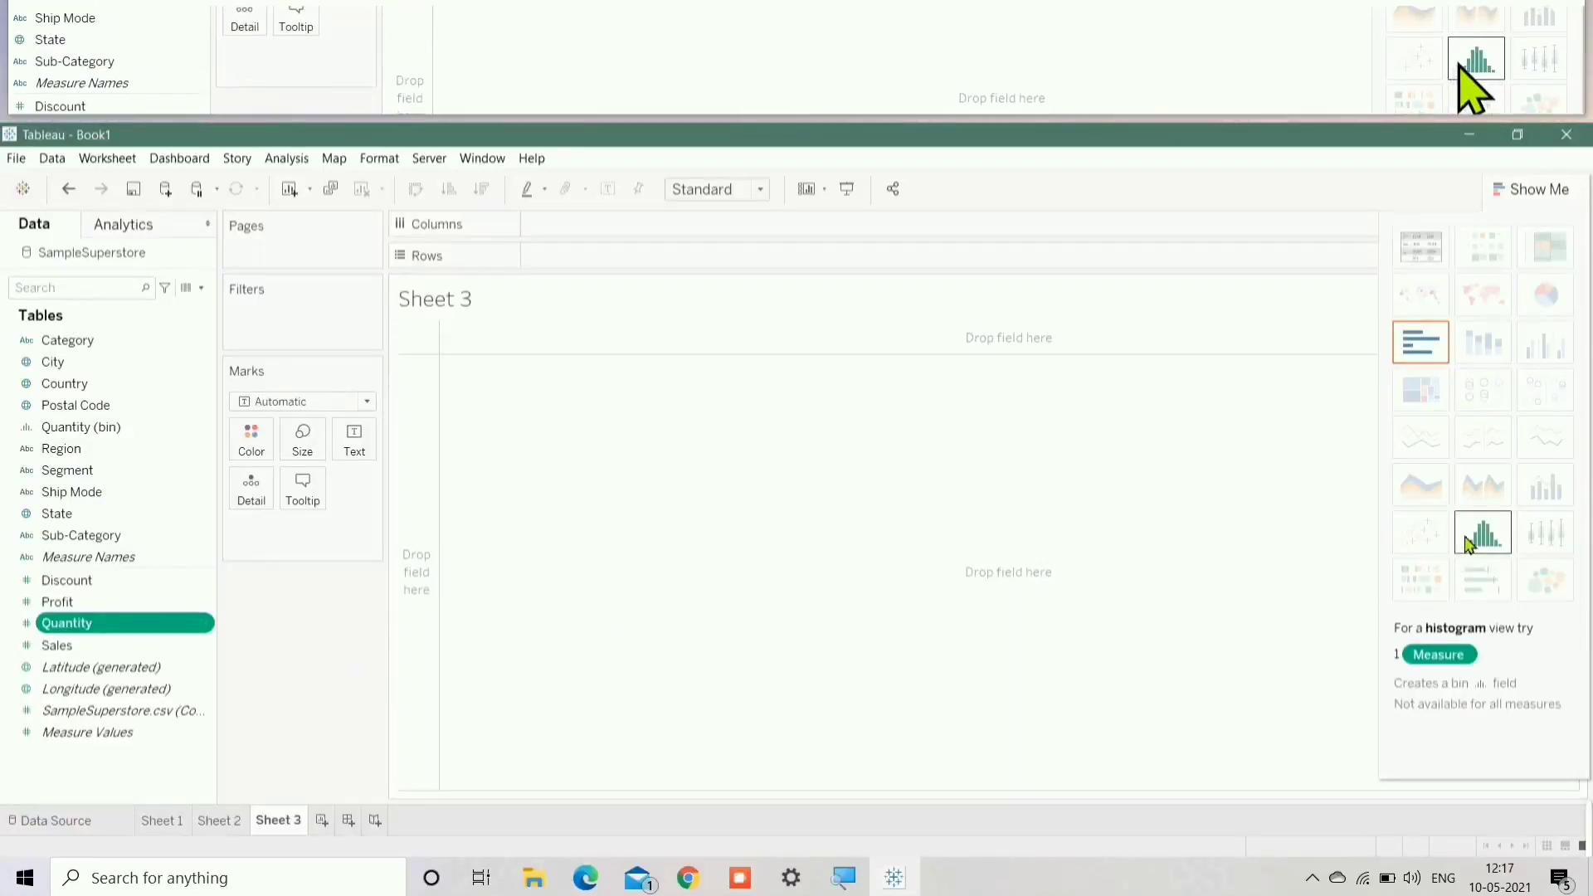
click(1483, 533)
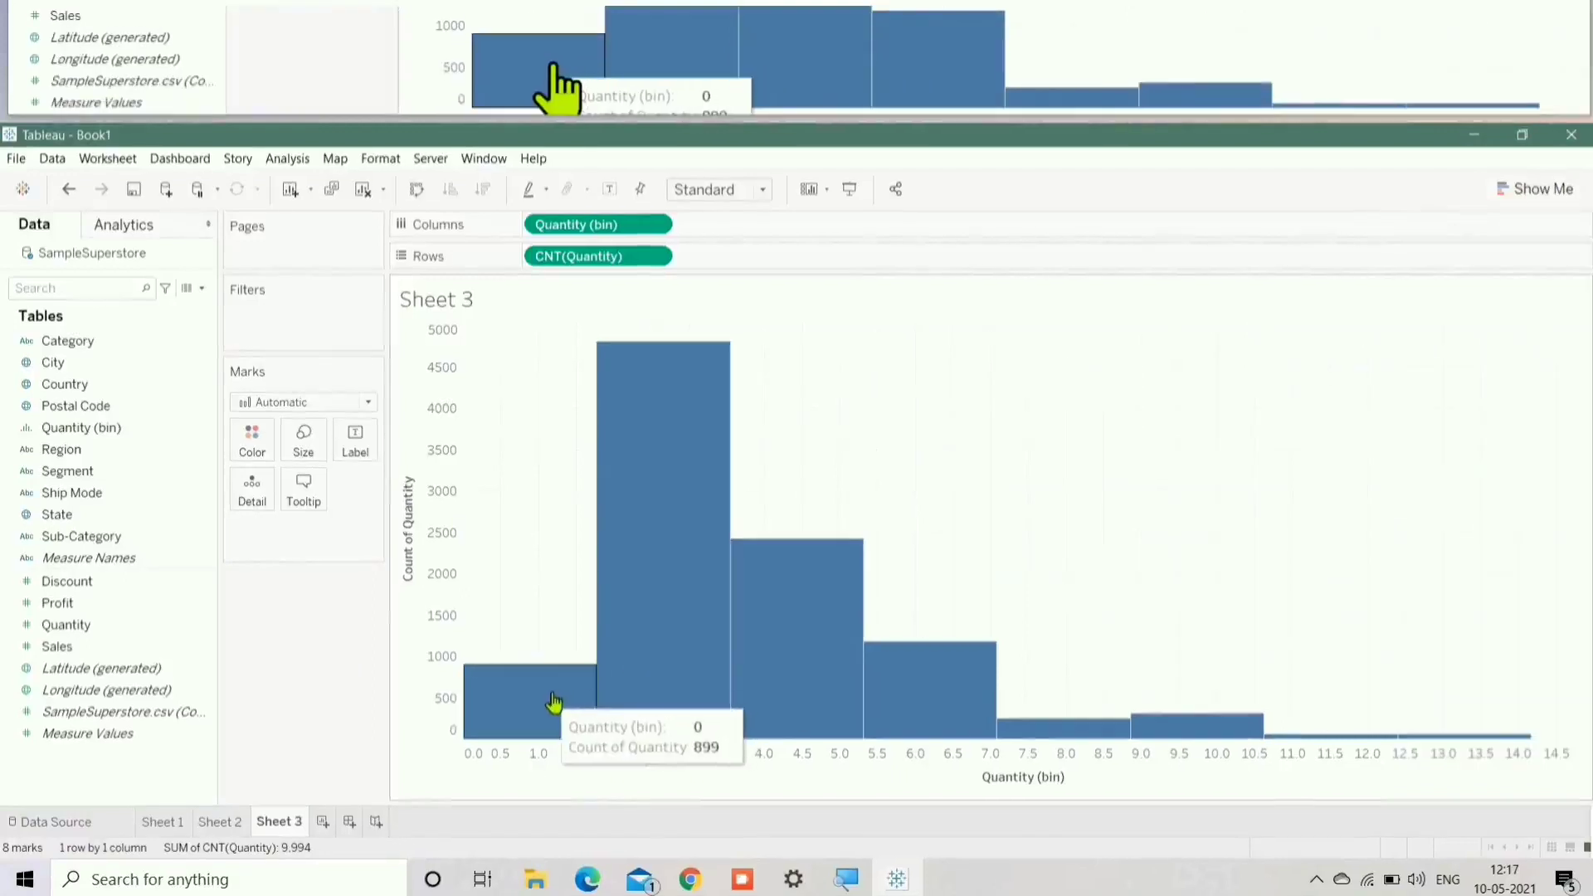
right_click(554, 701)
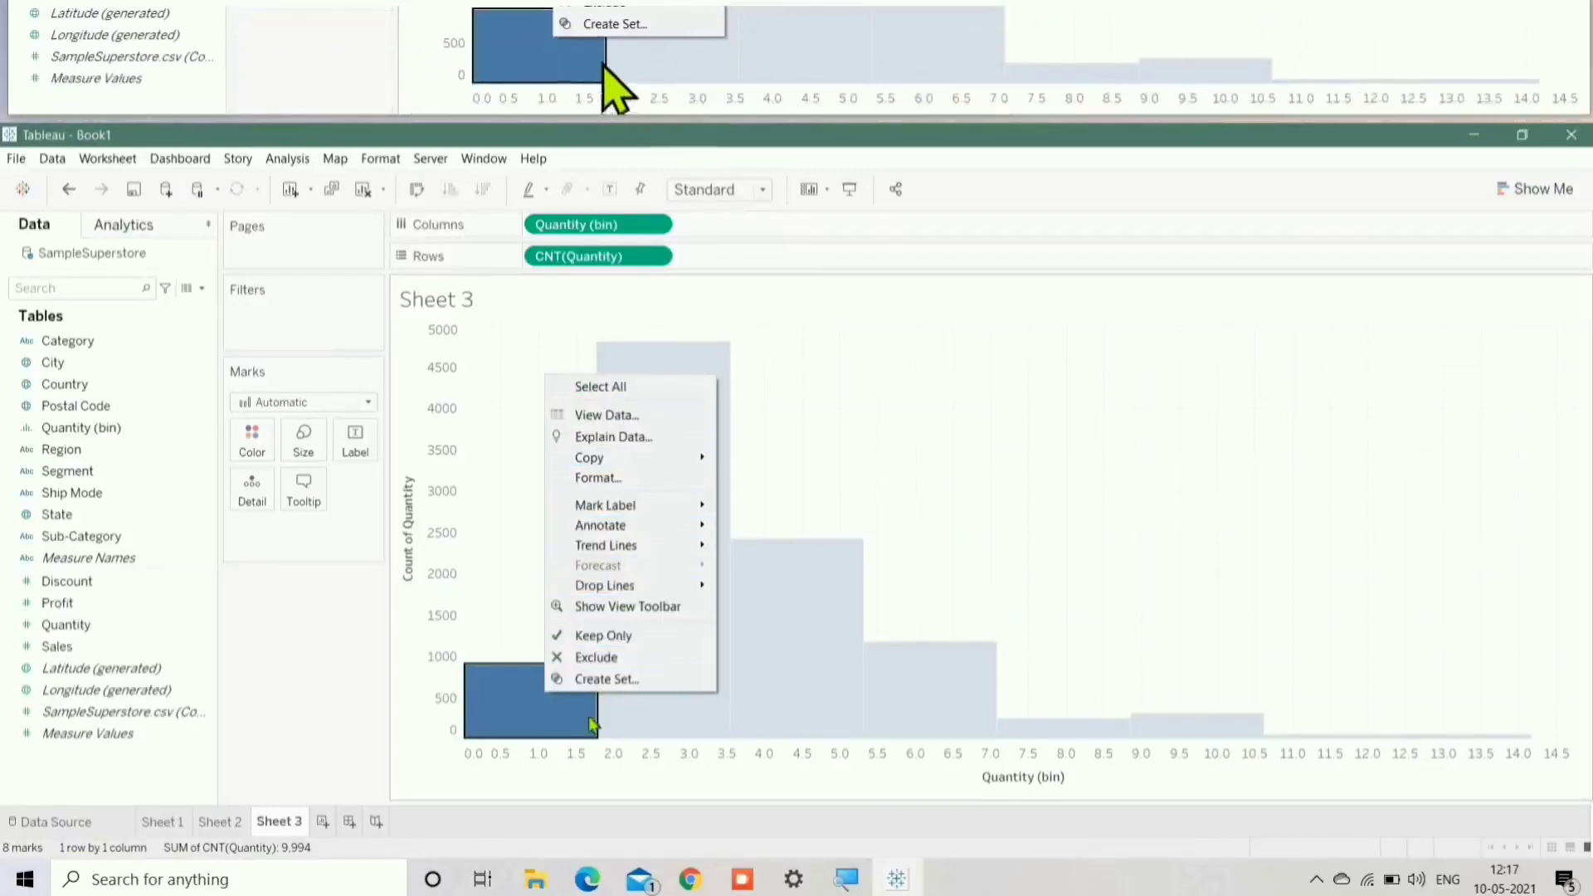
click(531, 711)
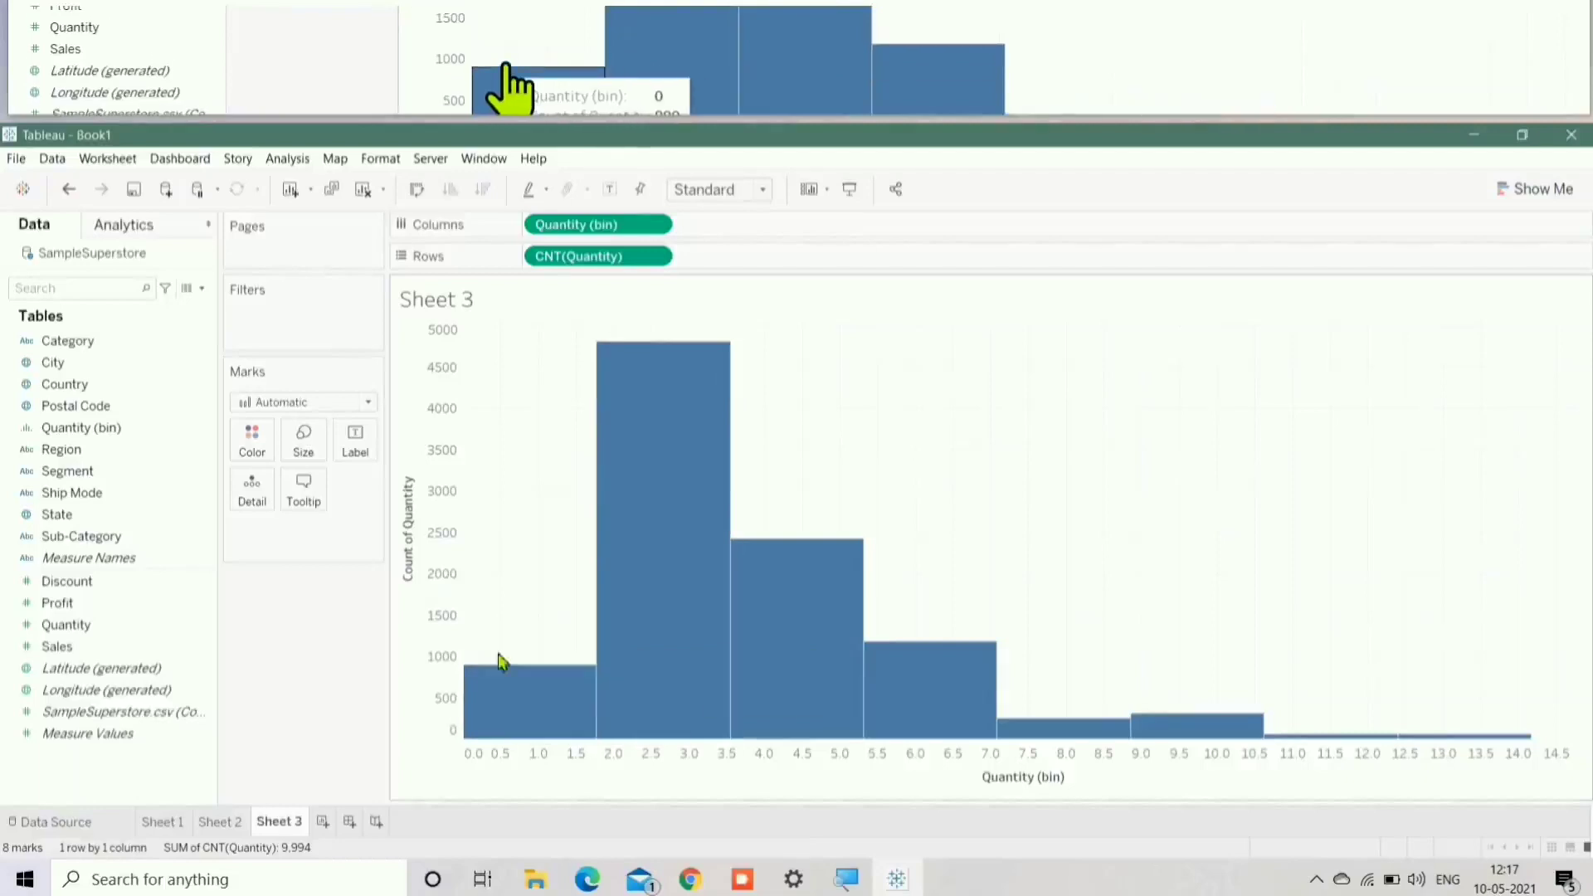
drag(500, 643, 873, 750)
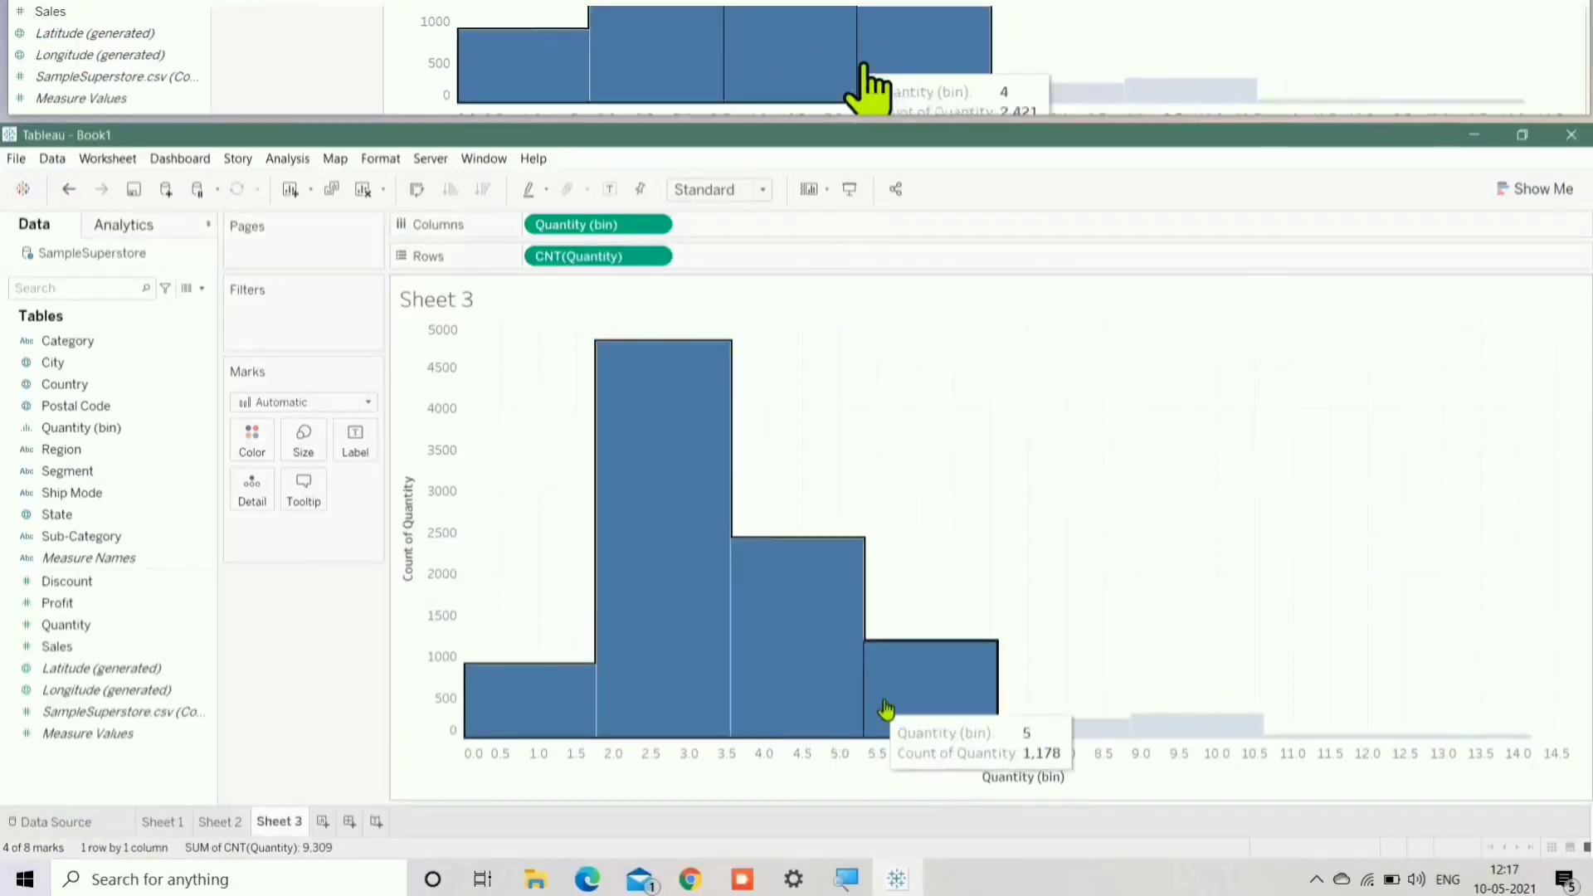
right_click(917, 709)
click(714, 791)
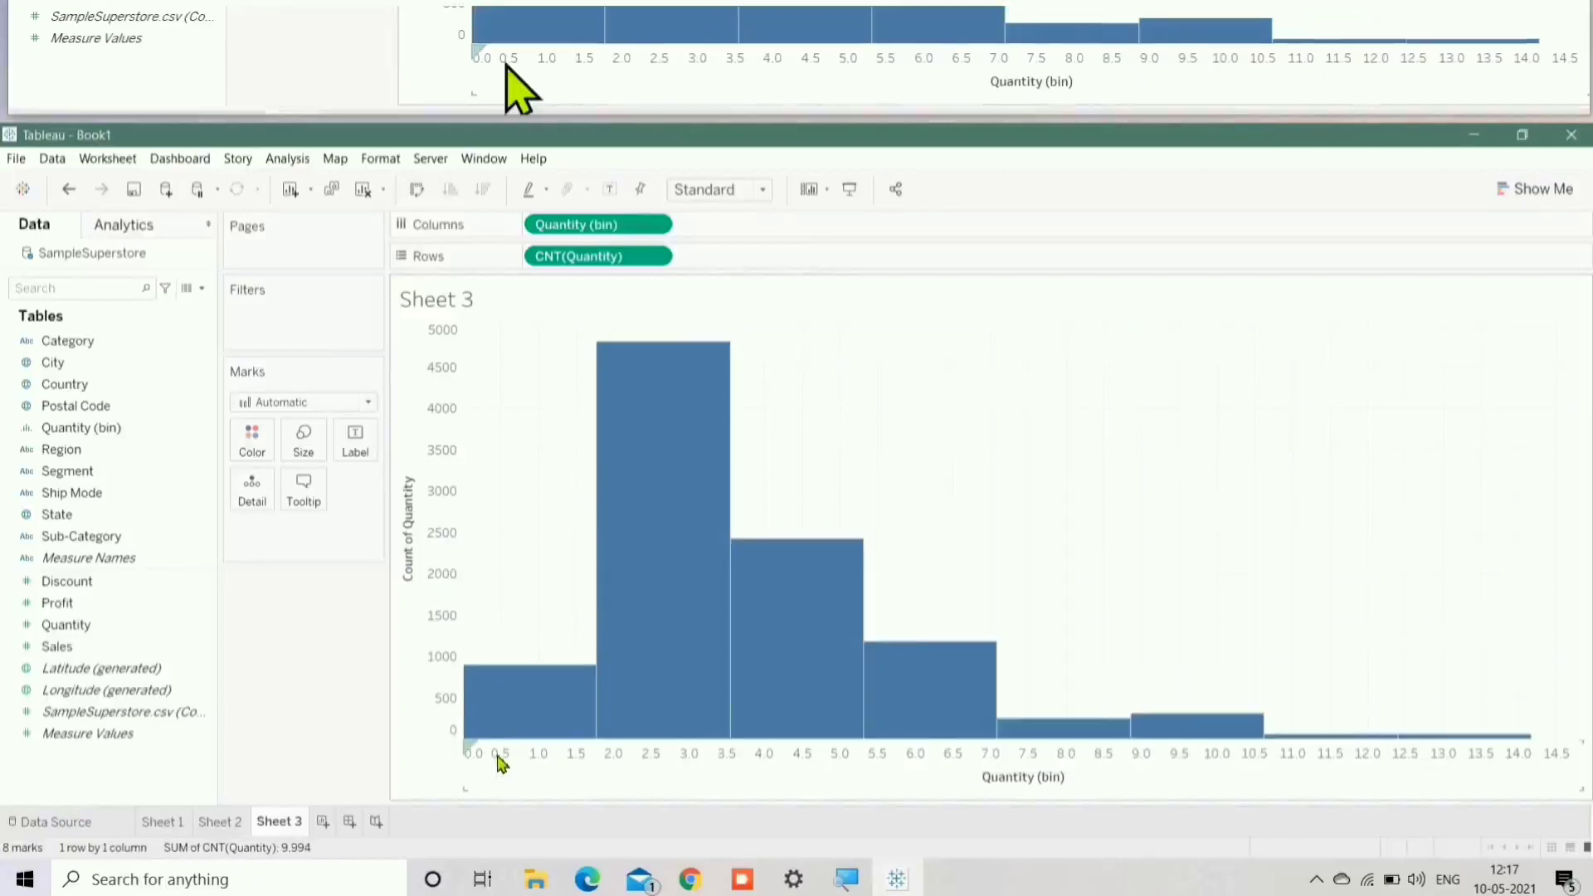
Fix the range of the horizontal Quantity (bin) axis with an end value of 15.
right_click(487, 753)
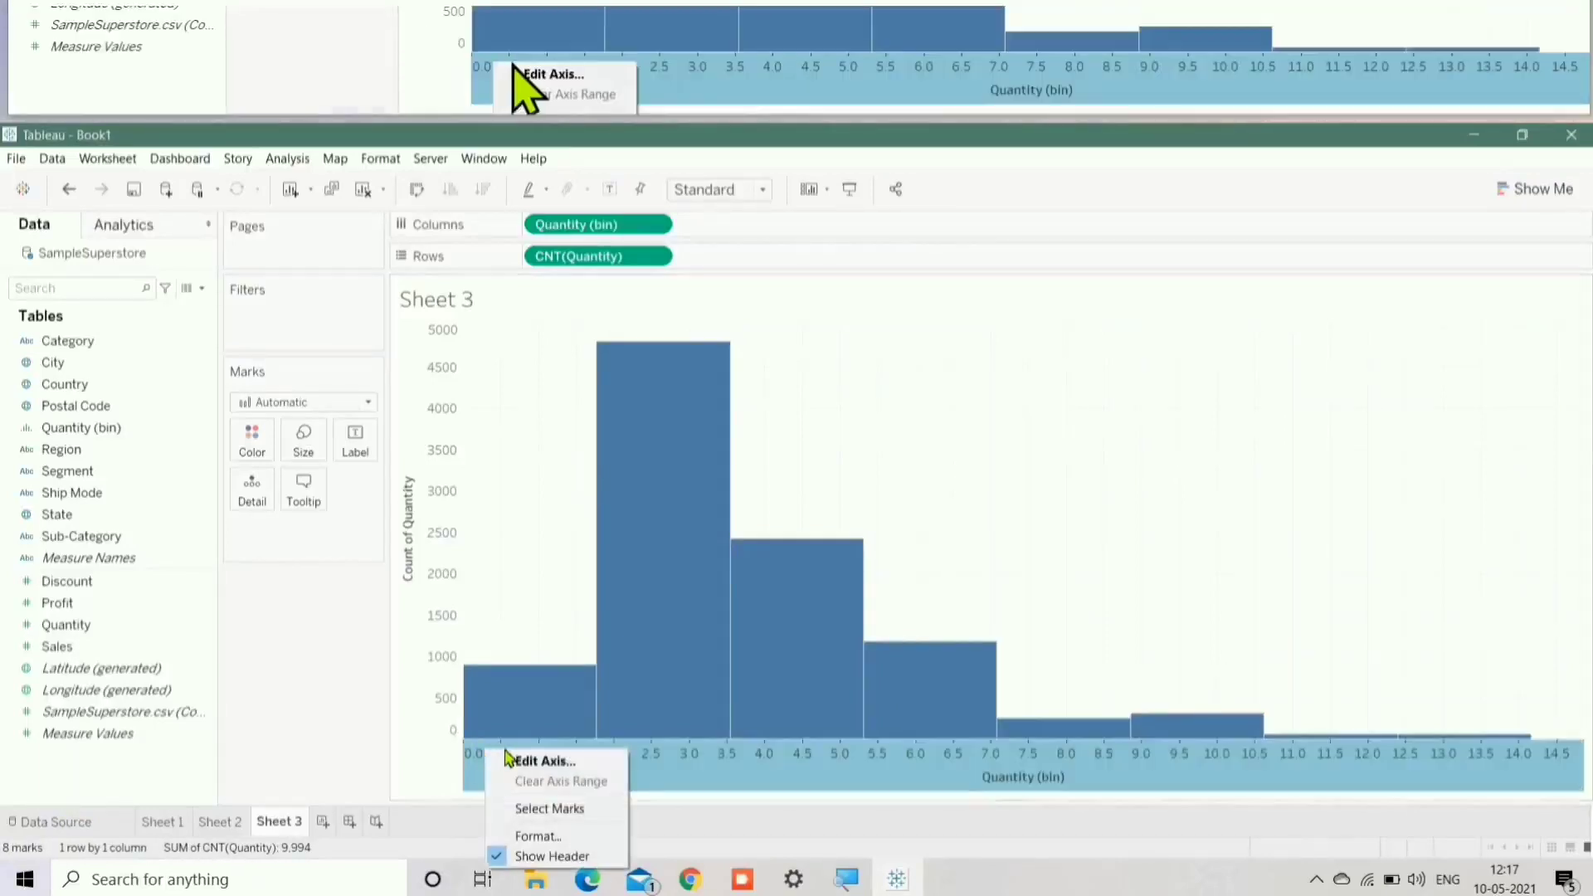
click(513, 761)
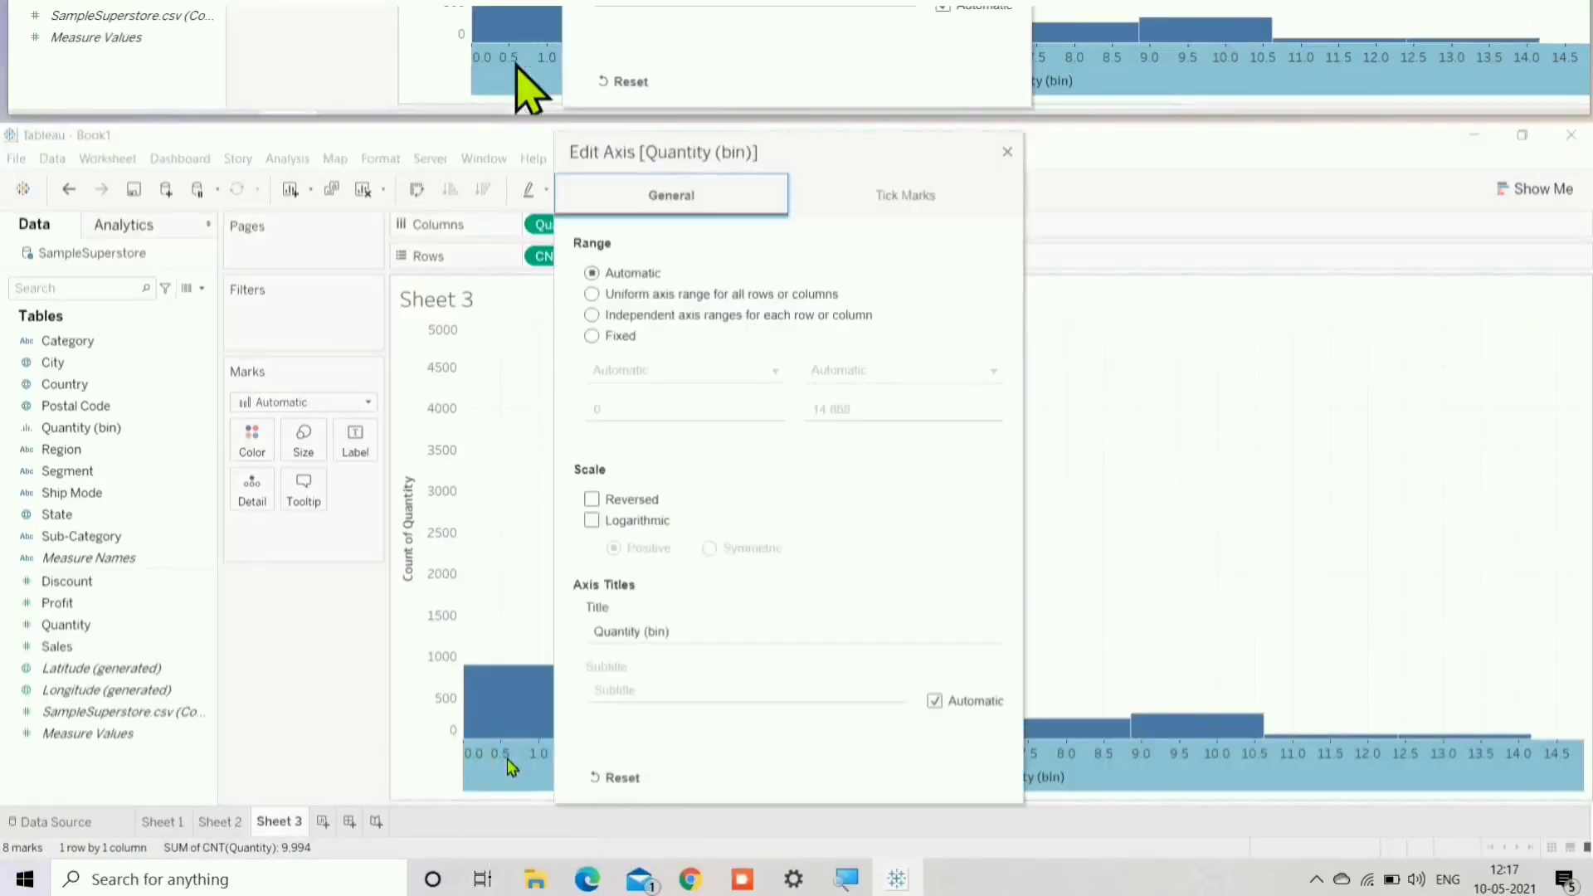
click(592, 336)
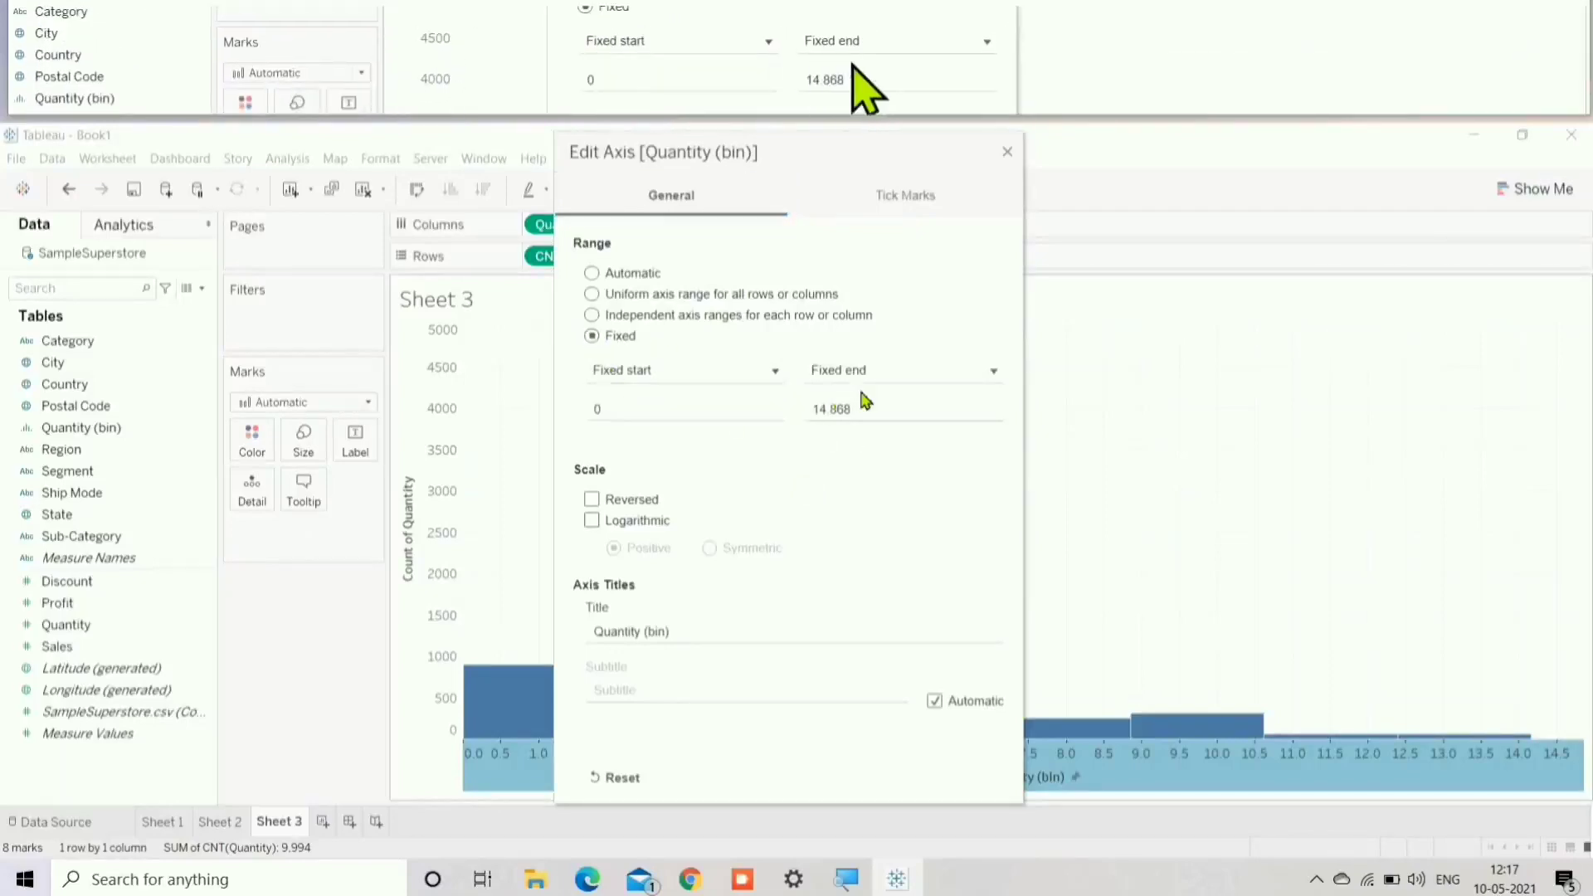
click(876, 419)
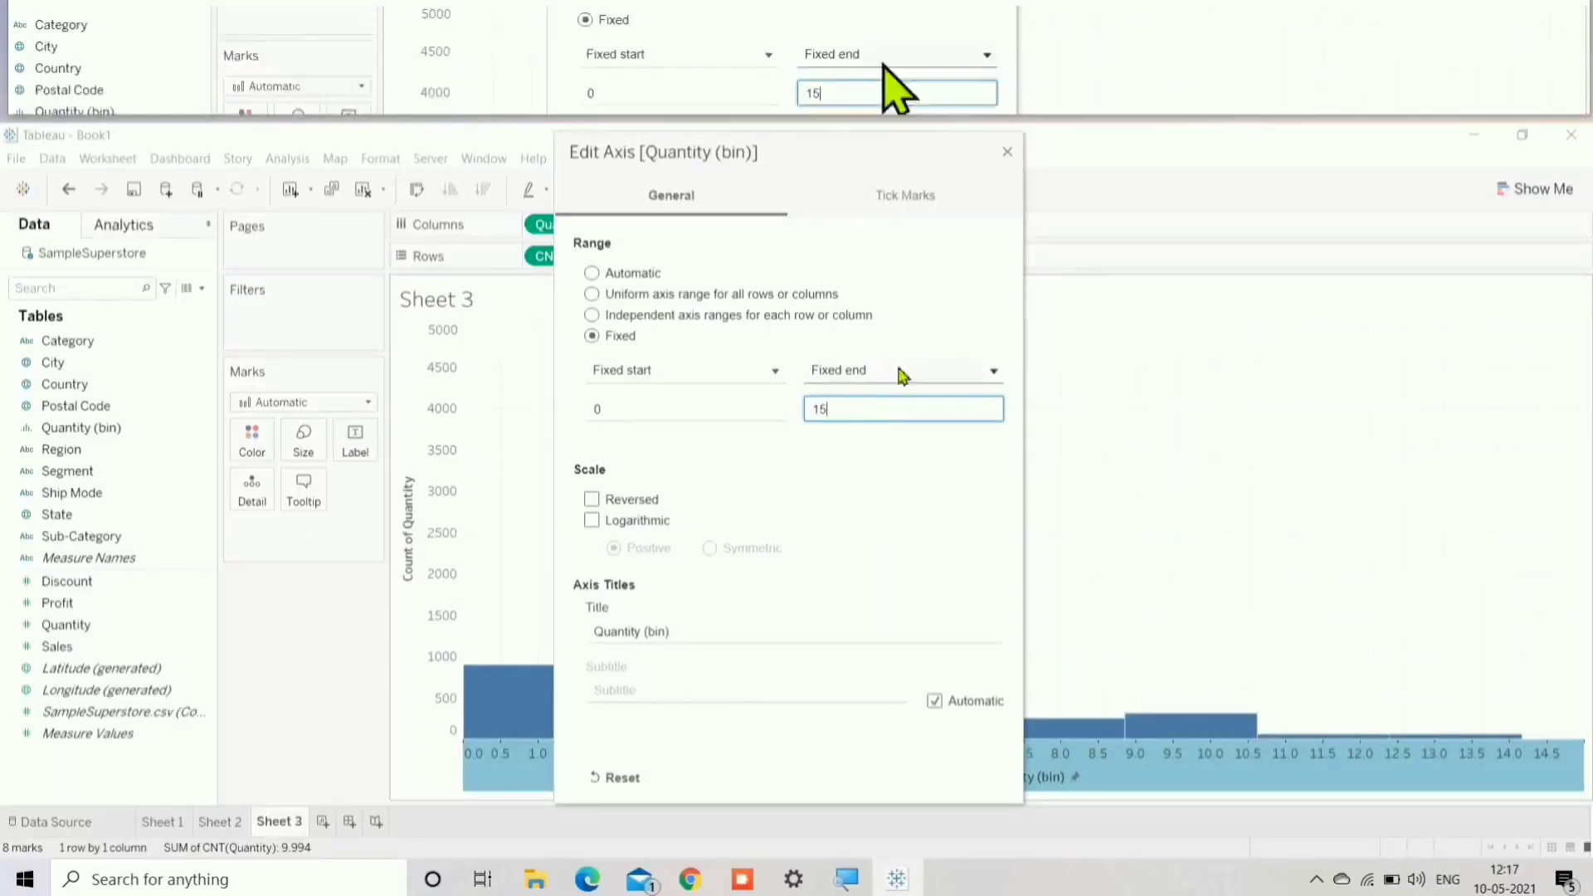
click(1007, 152)
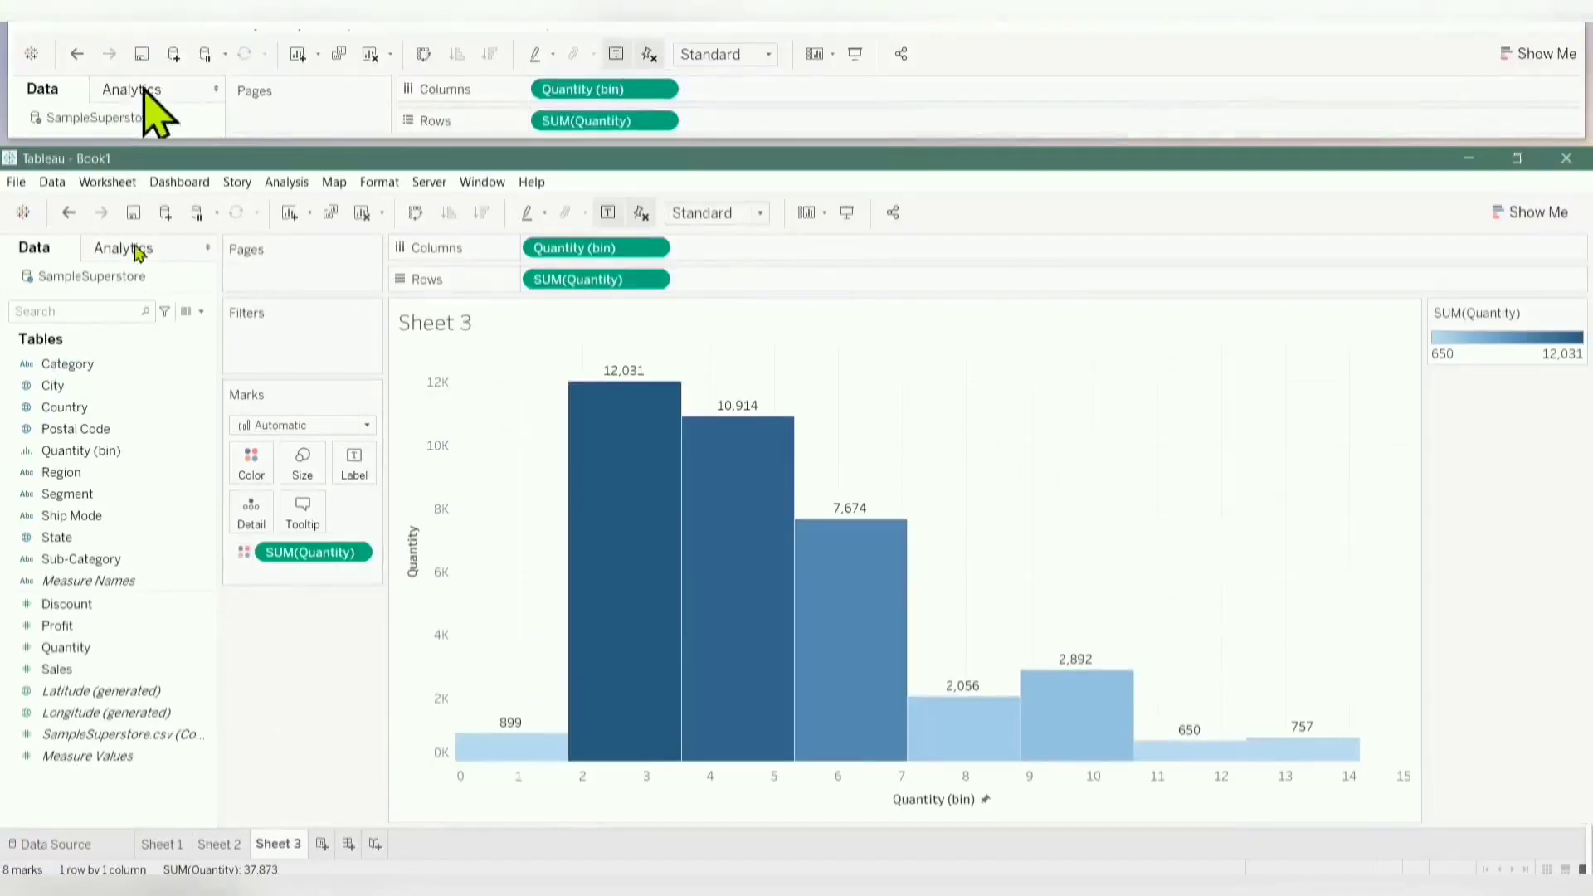
Add a summary box plot to the Quantity histogram.
click(133, 249)
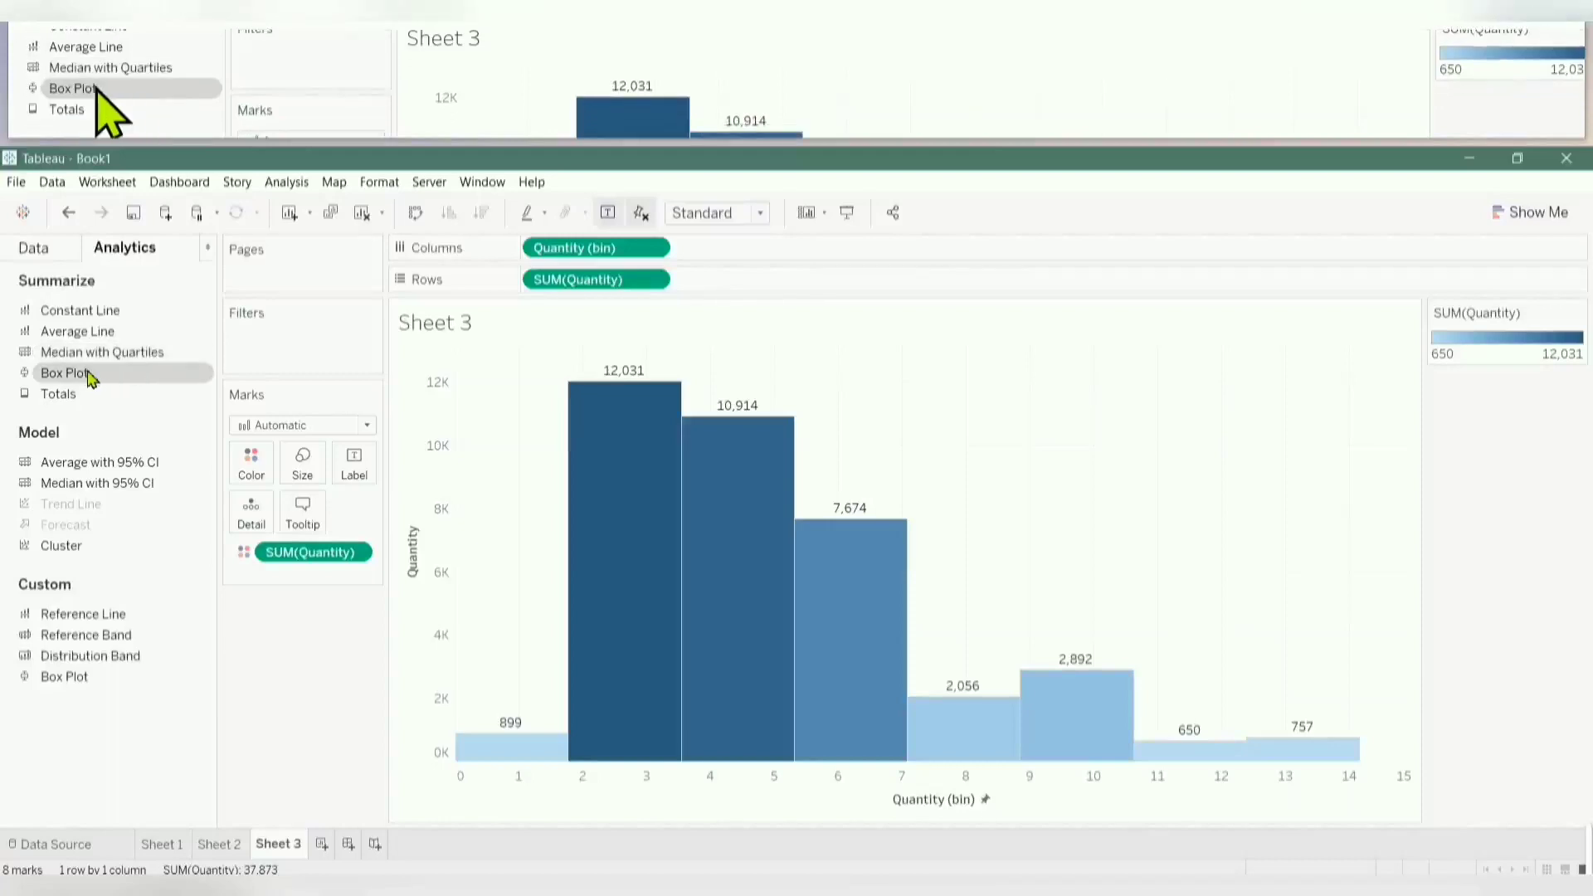
drag(90, 378, 764, 497)
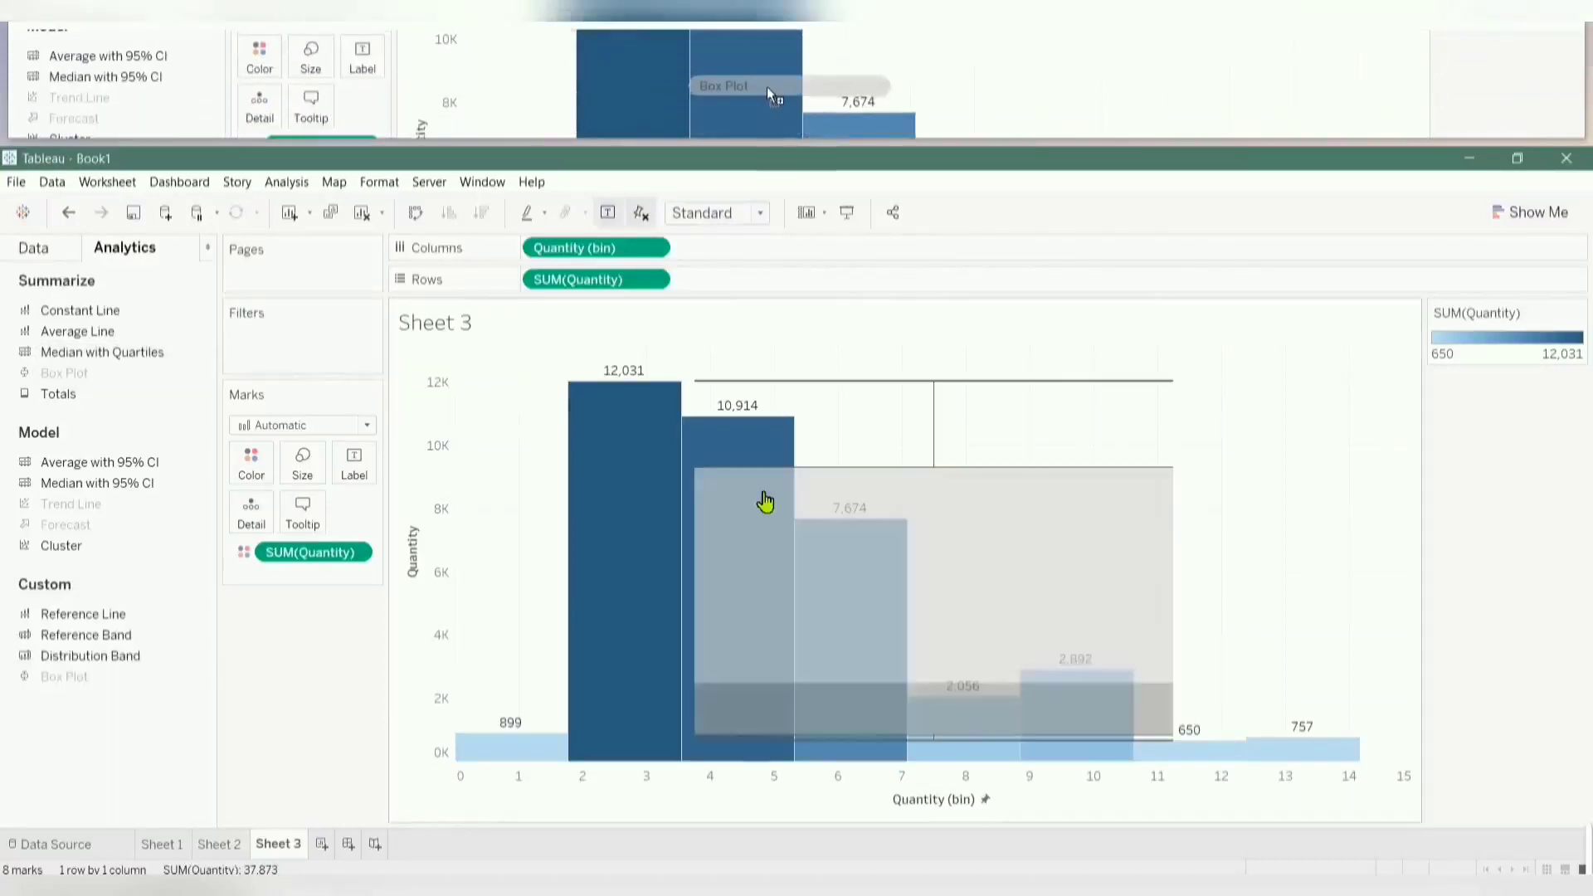